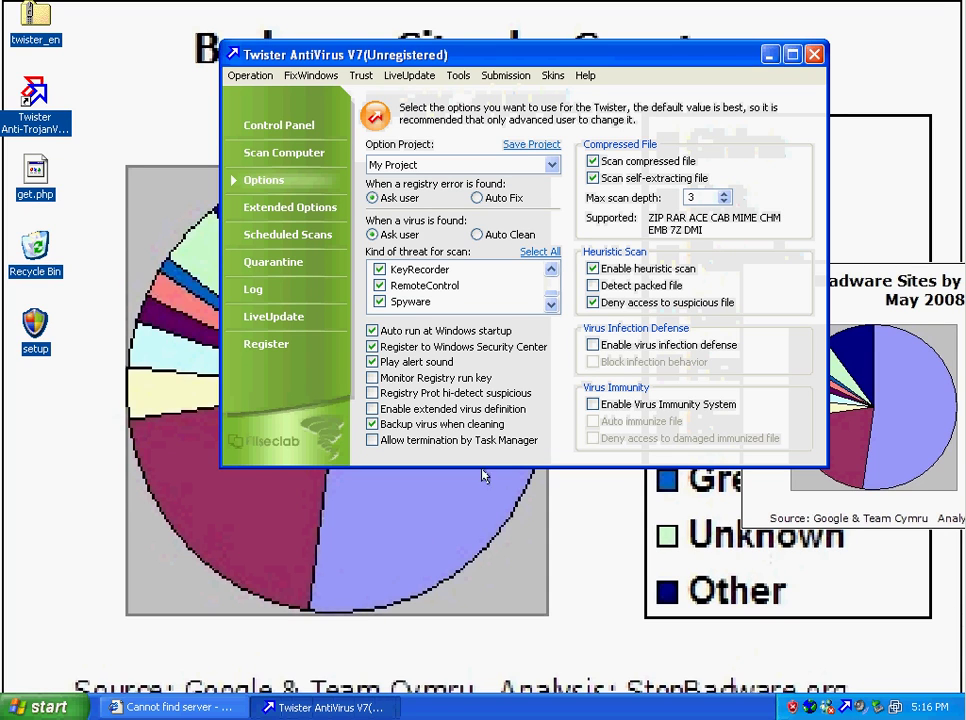
# Delete the setup file from the desktop and open Windows Security Center from the tray shield.
pyautogui.rightClick(44, 336)
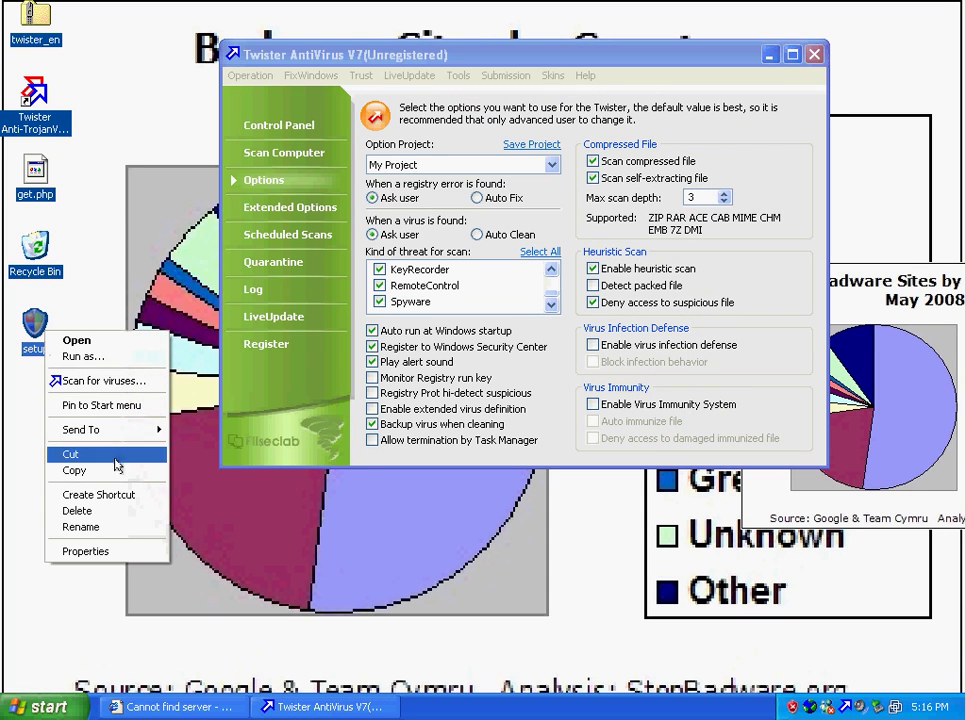
pyautogui.click(92, 509)
pyautogui.click(557, 383)
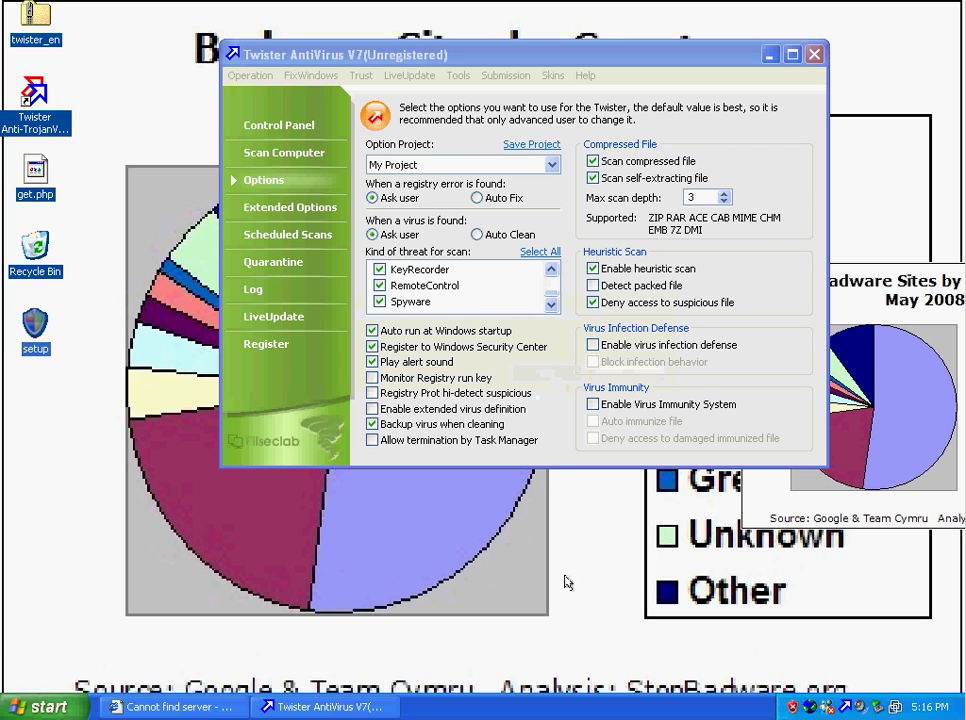
pyautogui.doubleClick(792, 708)
pyautogui.rightClick(625, 704)
# Open Task Manager's process list sorted by image name, dismissing the file deletion error.
pyautogui.click(662, 661)
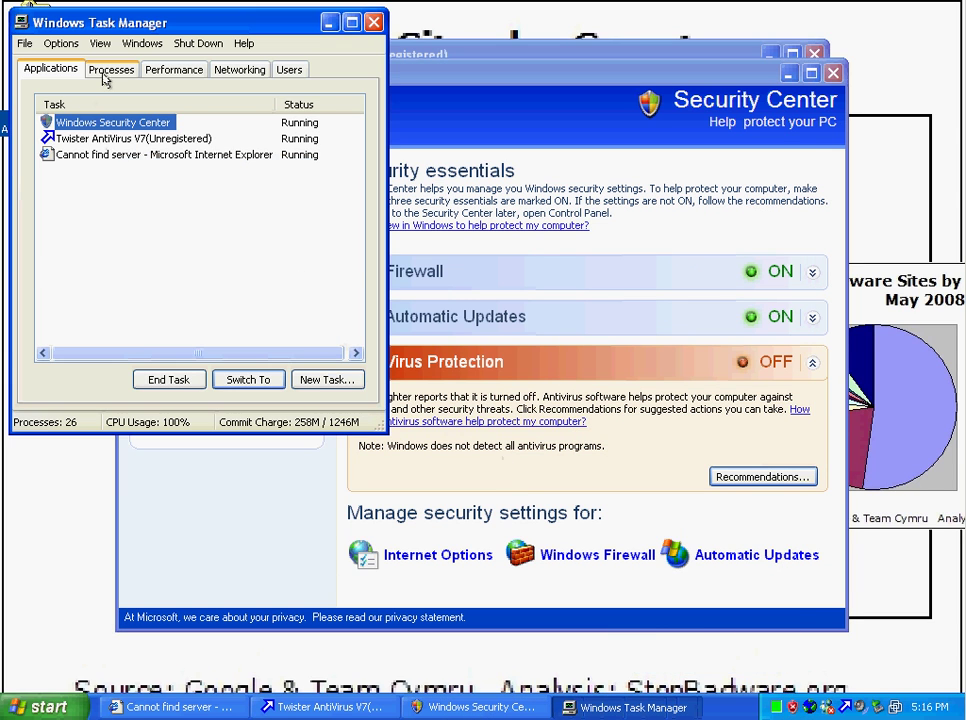
pyautogui.click(111, 69)
pyautogui.click(483, 416)
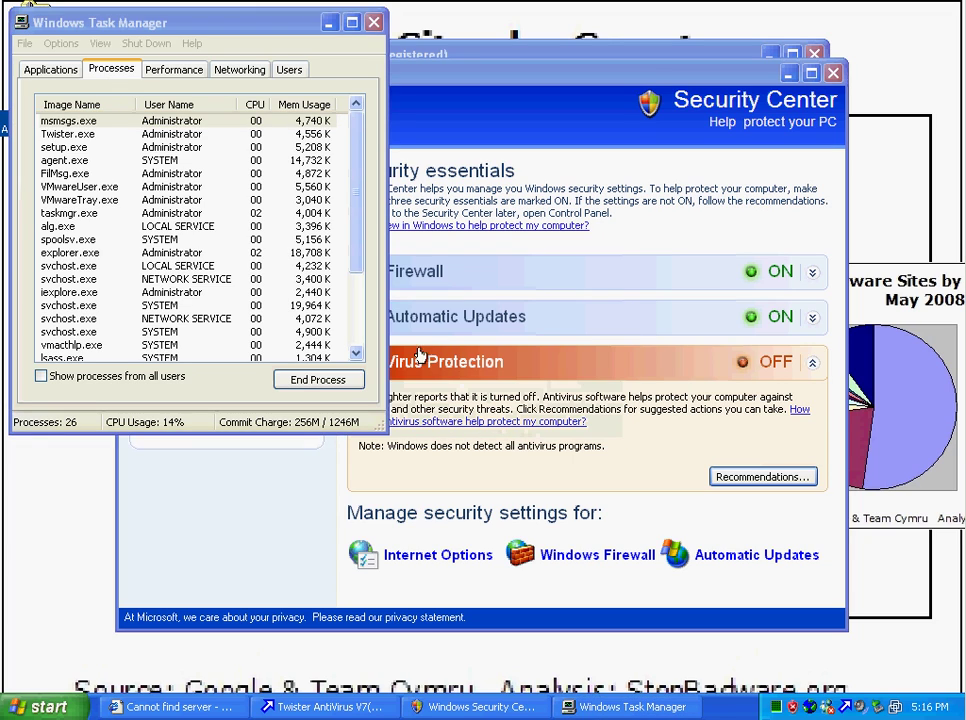
pyautogui.click(70, 104)
pyautogui.click(89, 122)
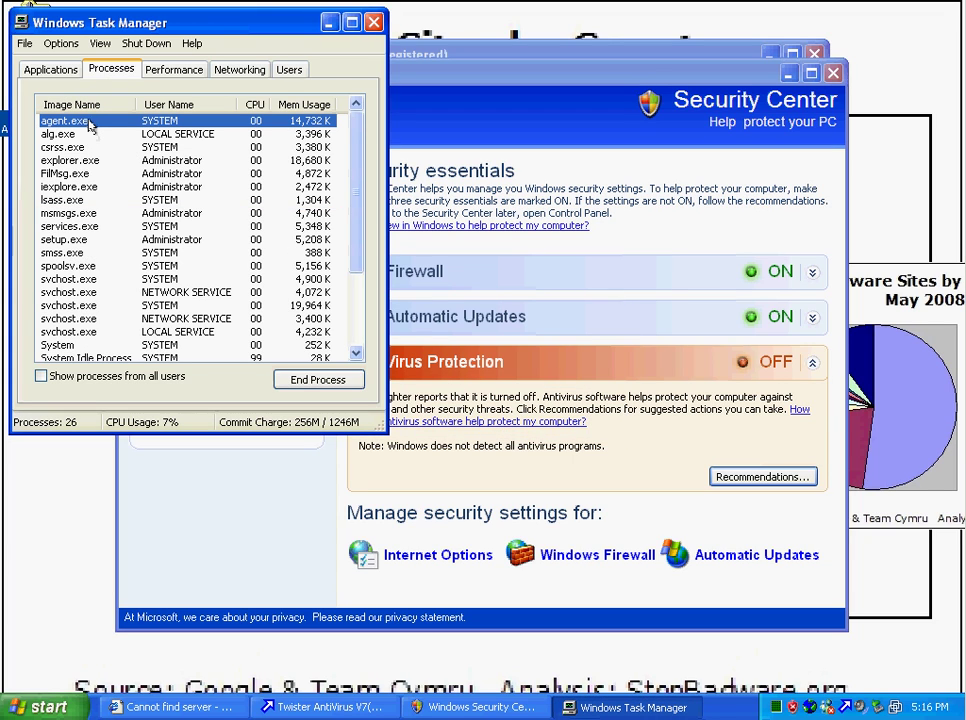
pyautogui.press('m')
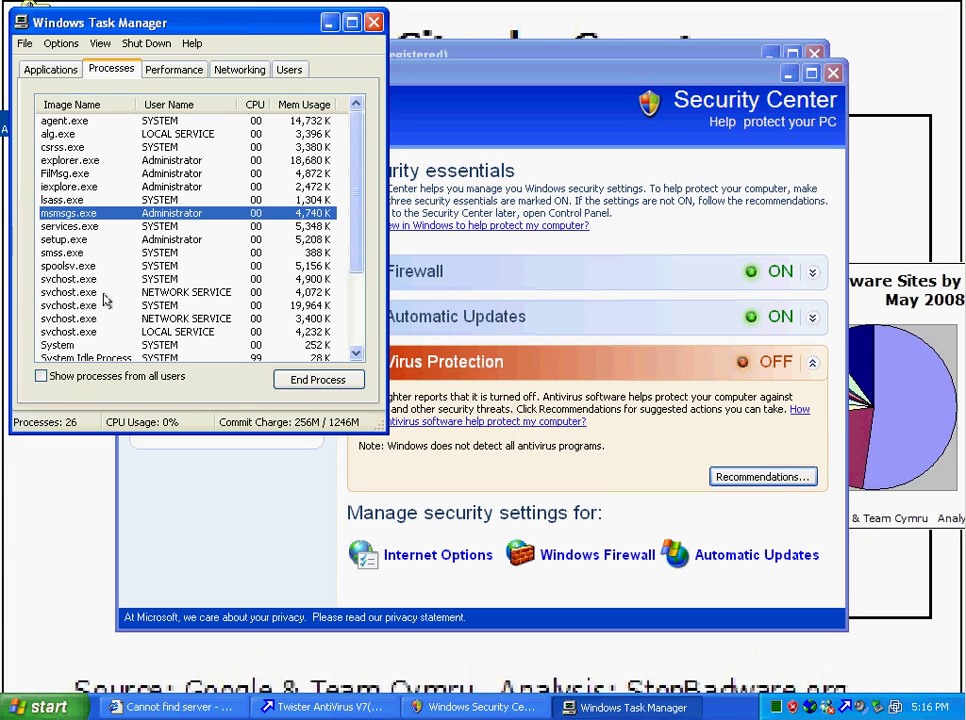
# Show processes from all users, sort by memory use, then close Task Manager and Security Center.
pyautogui.click(114, 226)
pyautogui.scroll(-3, 114, 228)
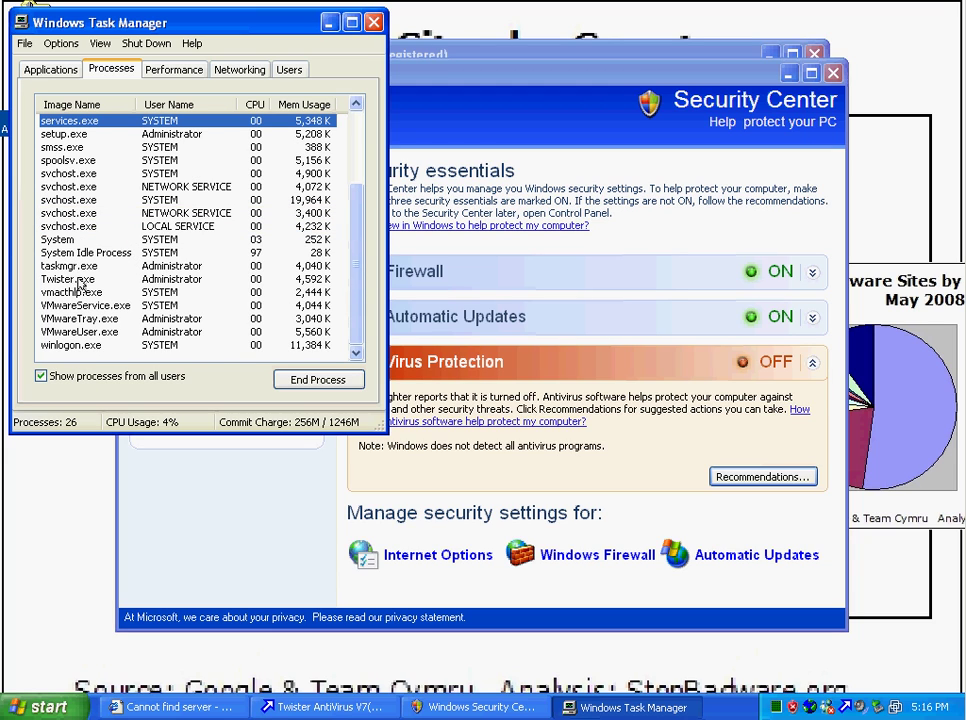
pyautogui.scroll(3, 90, 278)
pyautogui.click(323, 105)
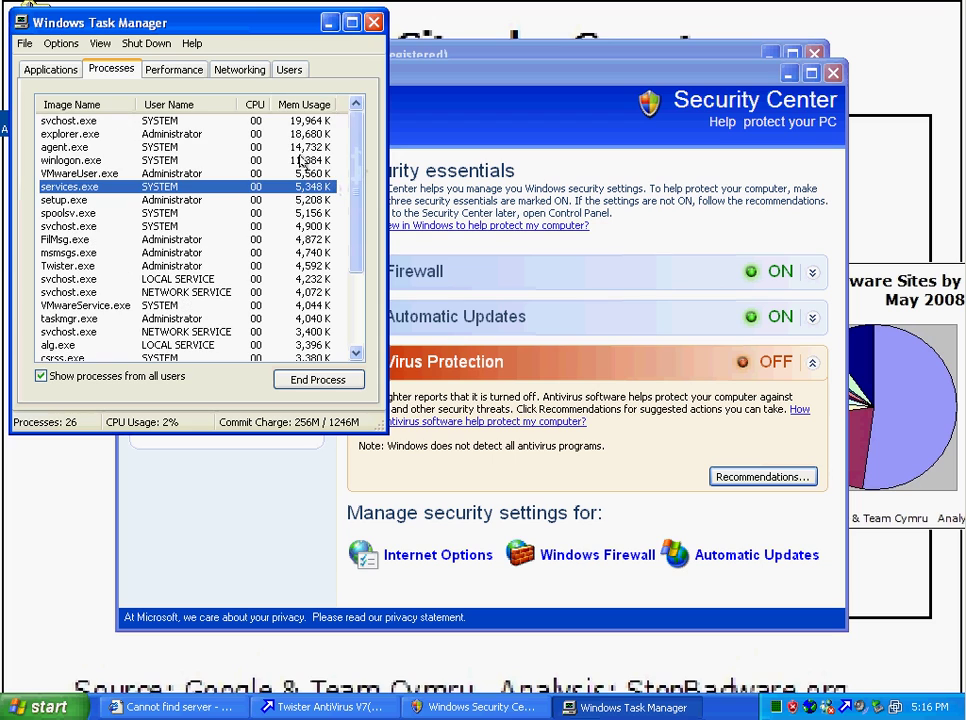
pyautogui.click(375, 24)
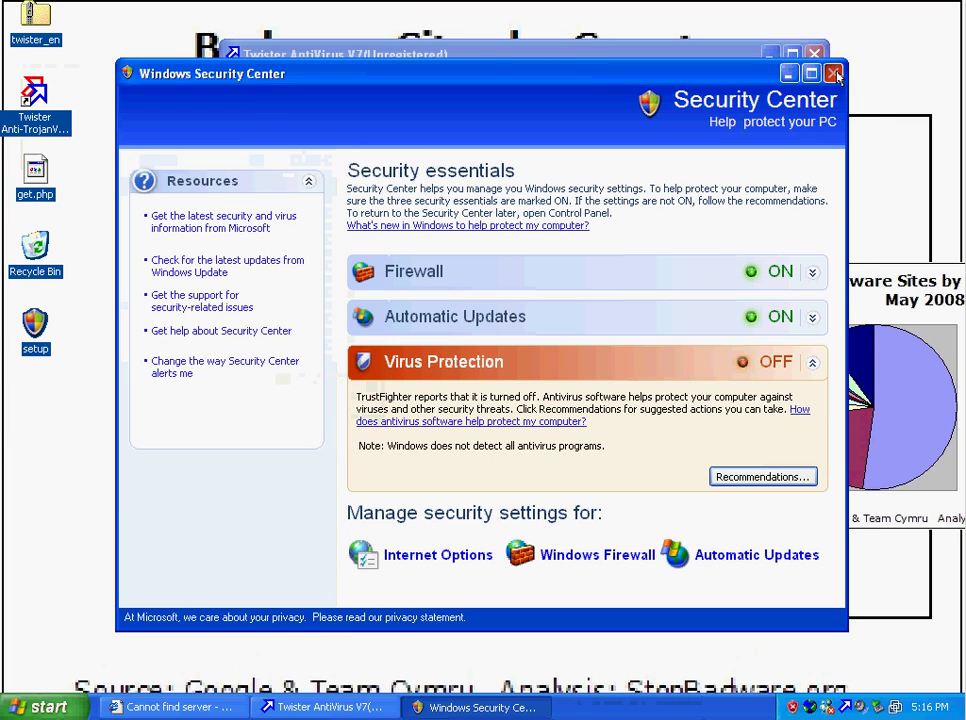
pyautogui.click(833, 73)
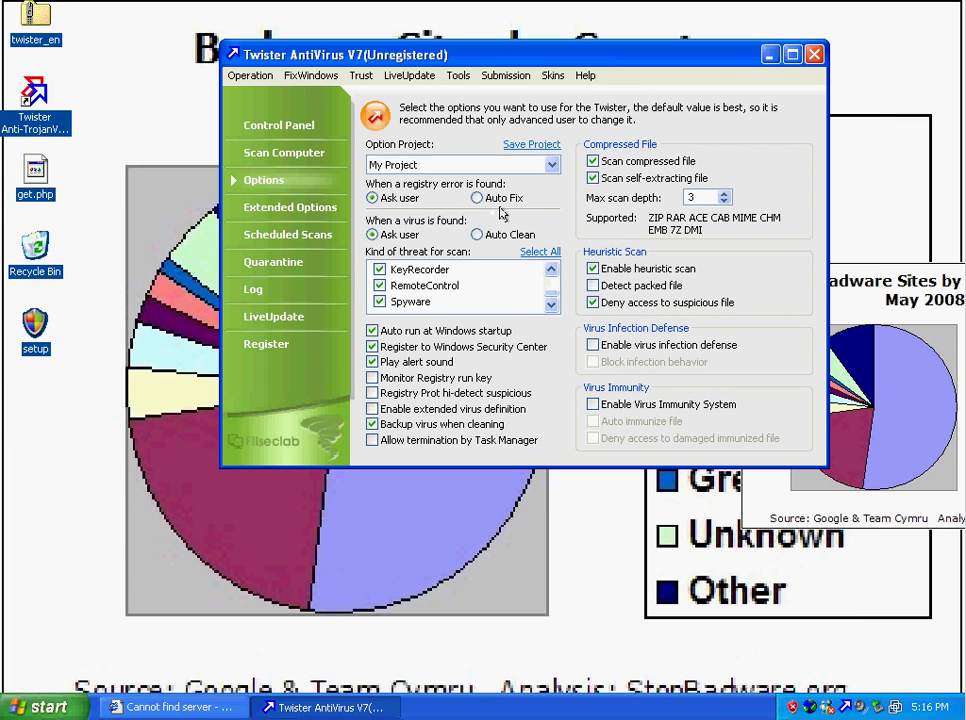
# Review the protection status overview and the Submission and repair menus without running any command.
pyautogui.click(279, 124)
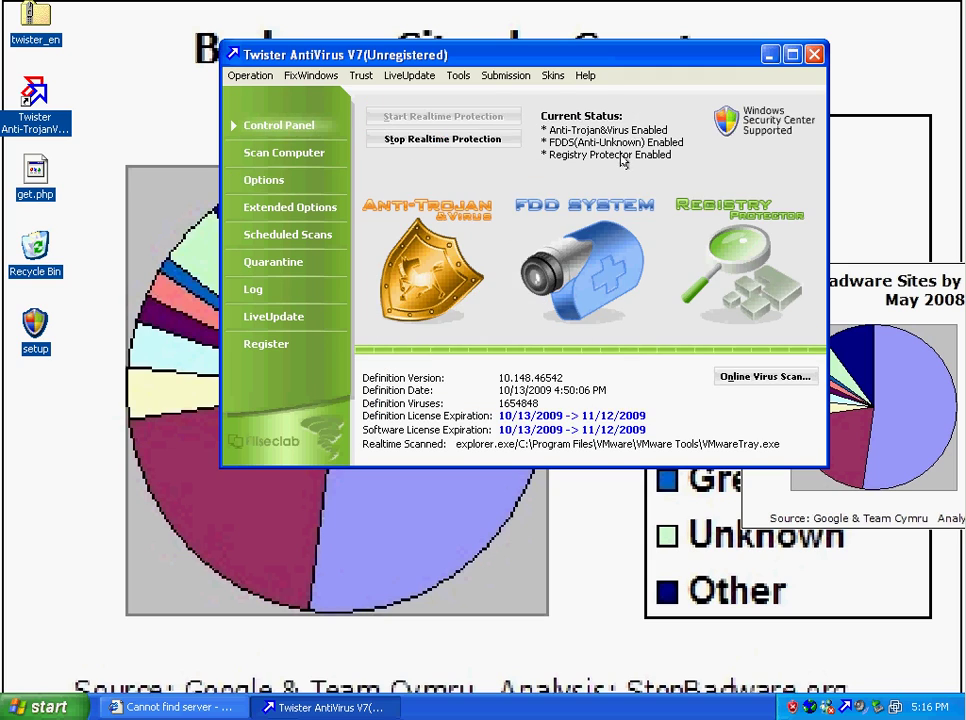
pyautogui.click(506, 77)
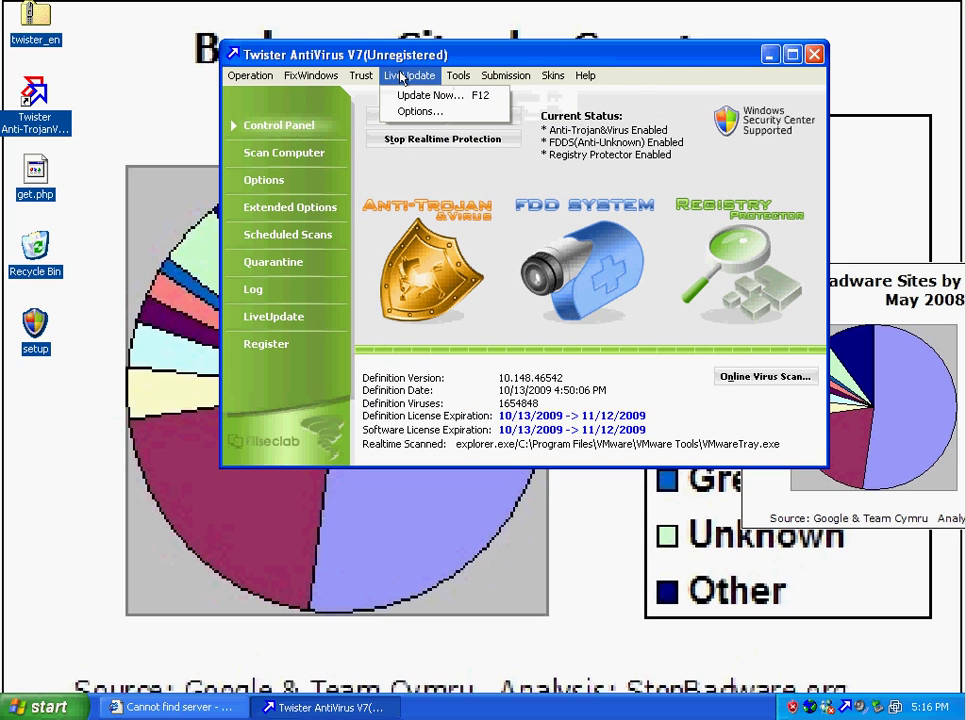
pyautogui.moveTo(375, 79)
pyautogui.moveTo(333, 78)
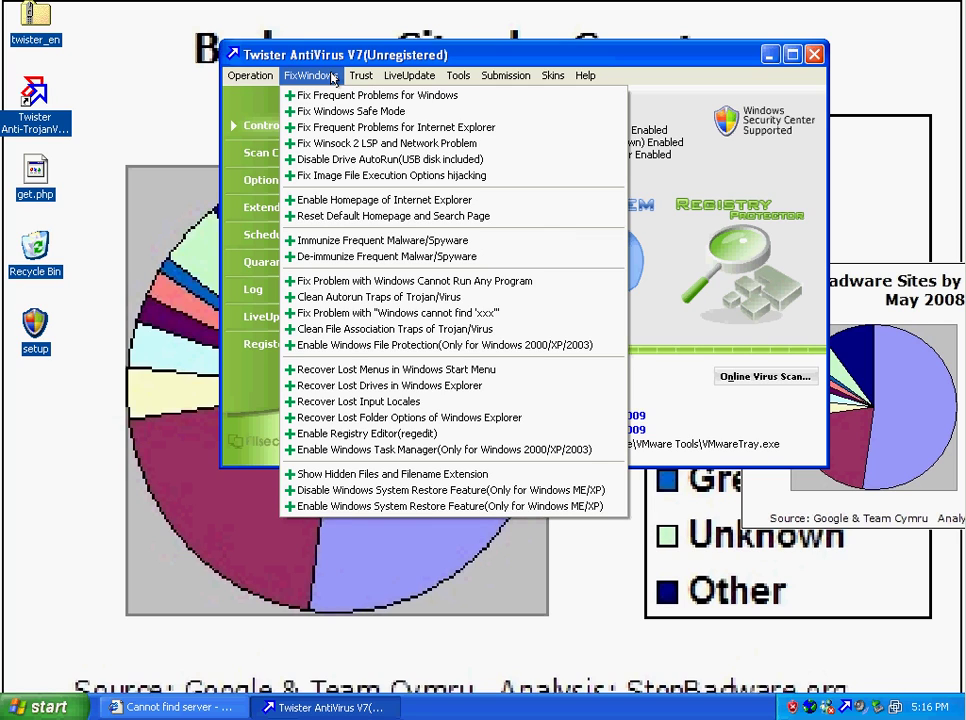
pyautogui.click(606, 324)
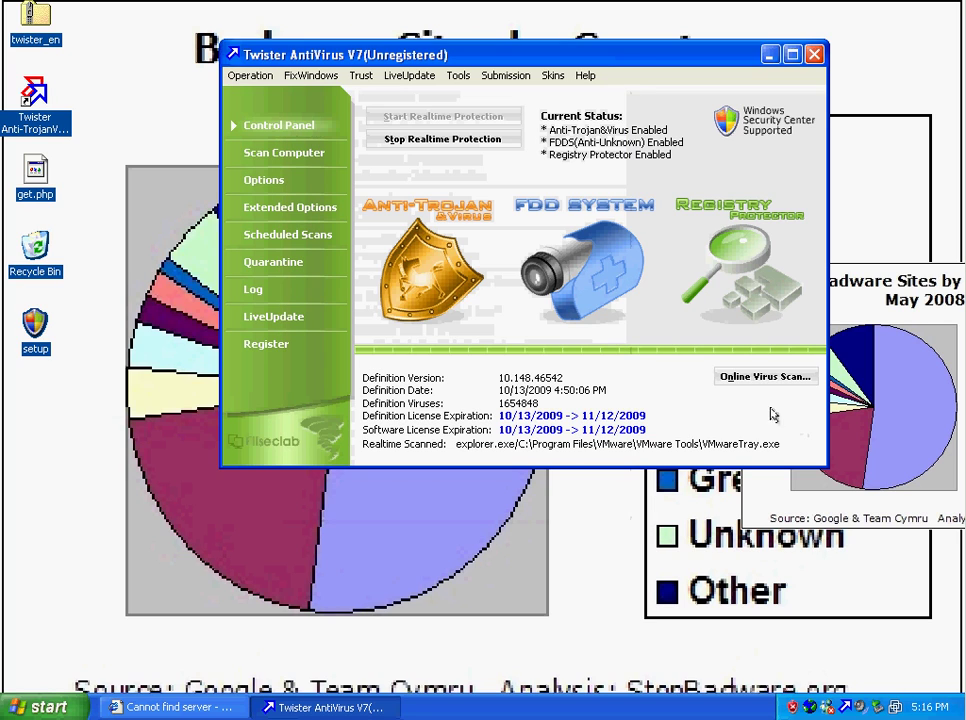
# Browse Quarantine, Scheduled Scans and Extended Options, then return to the main scan Options.
pyautogui.click(275, 262)
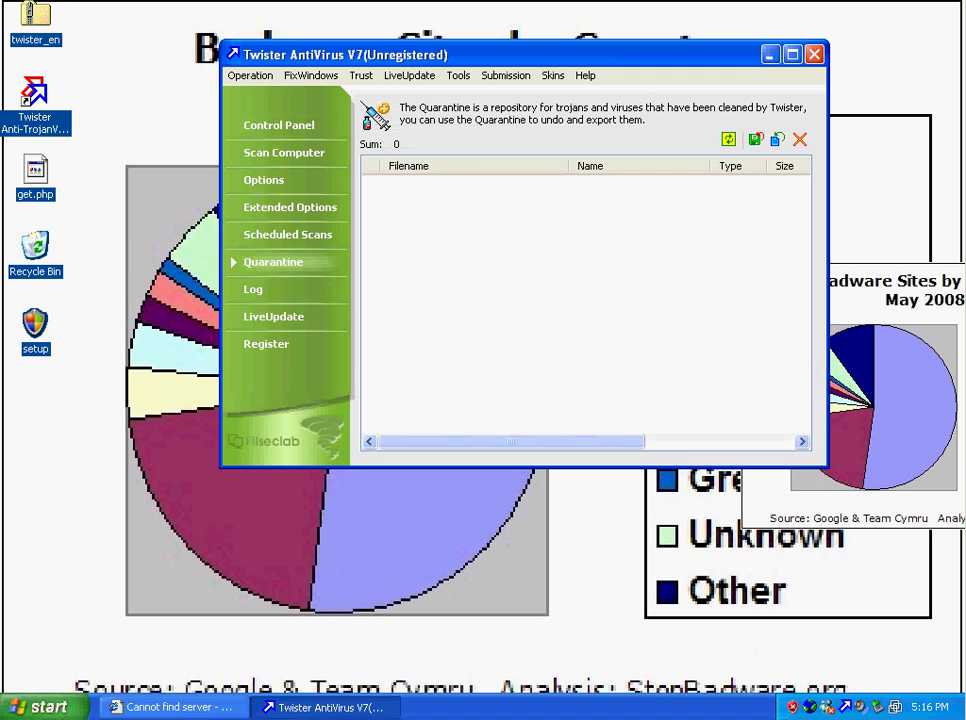
pyautogui.click(288, 237)
pyautogui.click(290, 207)
pyautogui.click(264, 180)
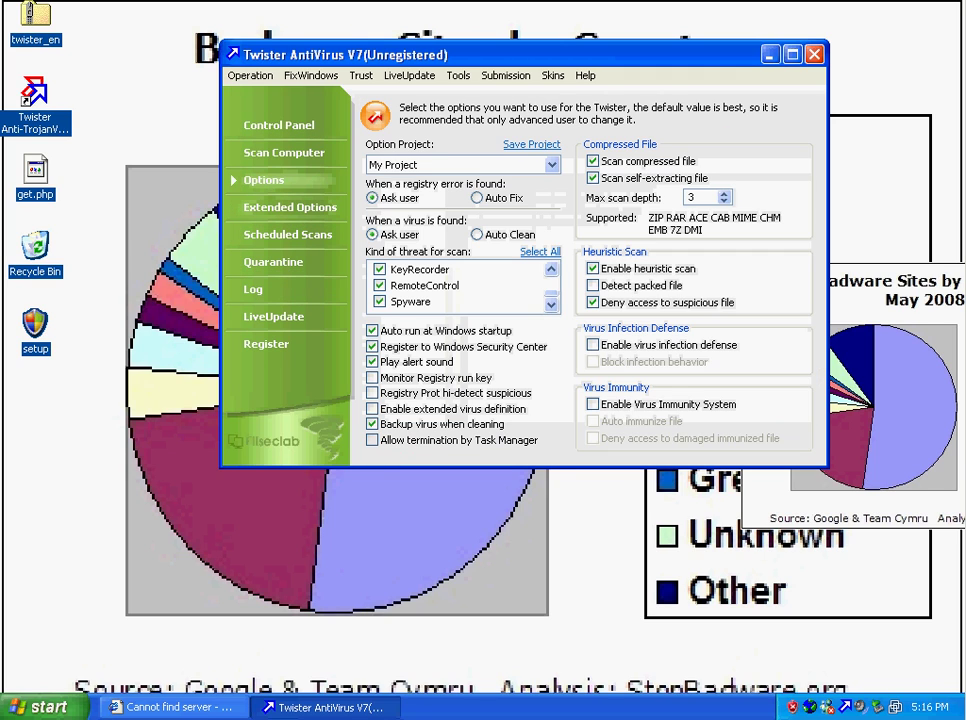
# Apply the High Sensitive Mode (for Expert) option project and close Twister AntiVirus.
pyautogui.click(550, 165)
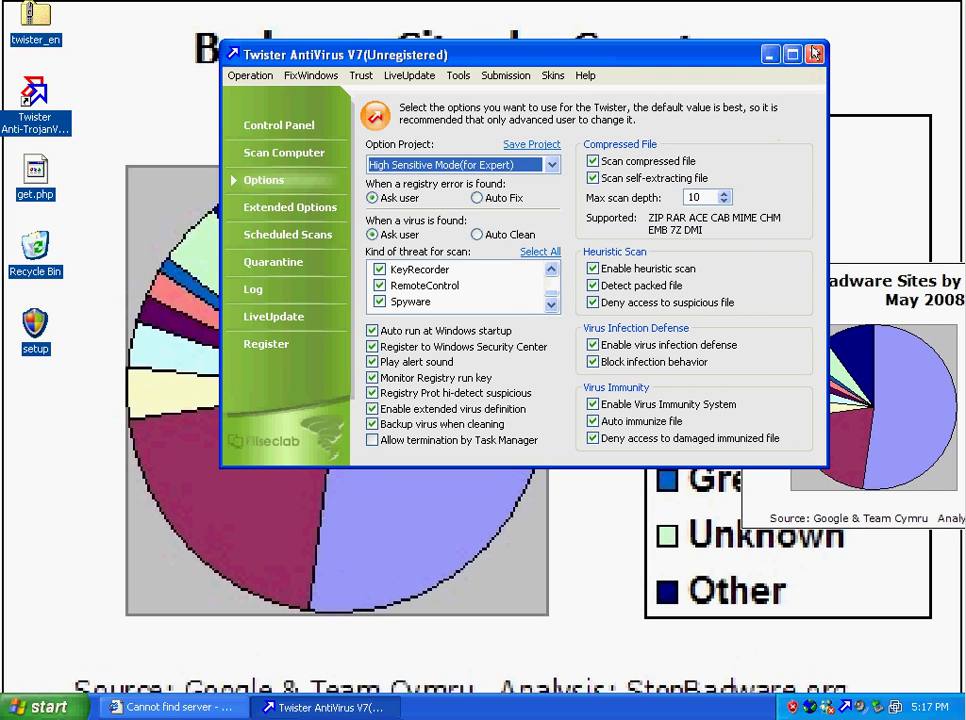
pyautogui.hotkey('alt', 'F4')
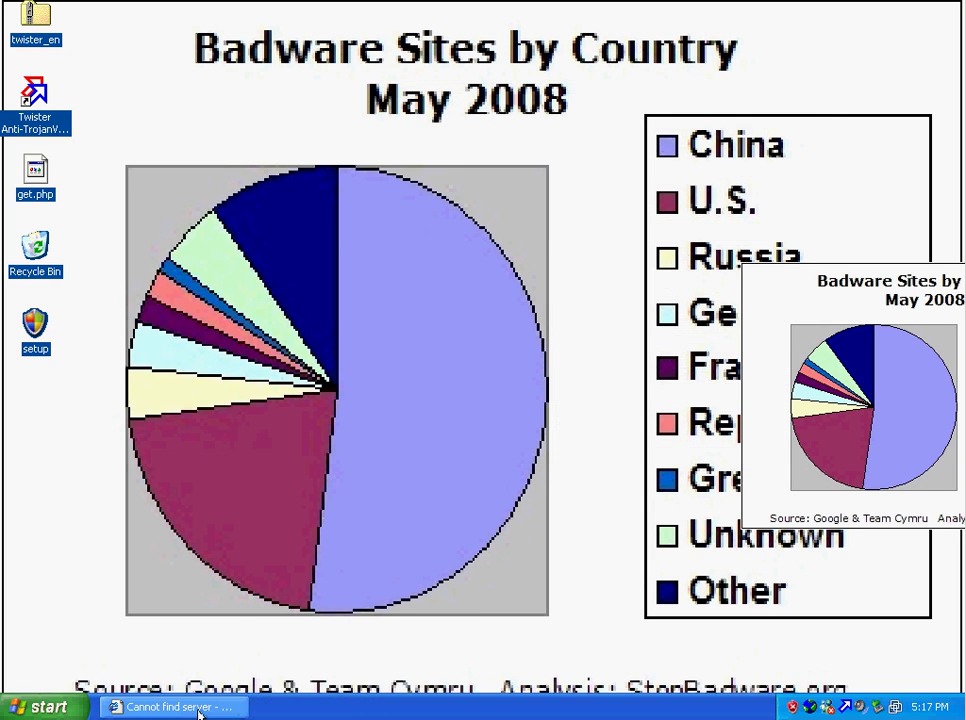
# Bring the browser error page forward and fix the first two setup.exe registry alerts.
pyautogui.click(199, 710)
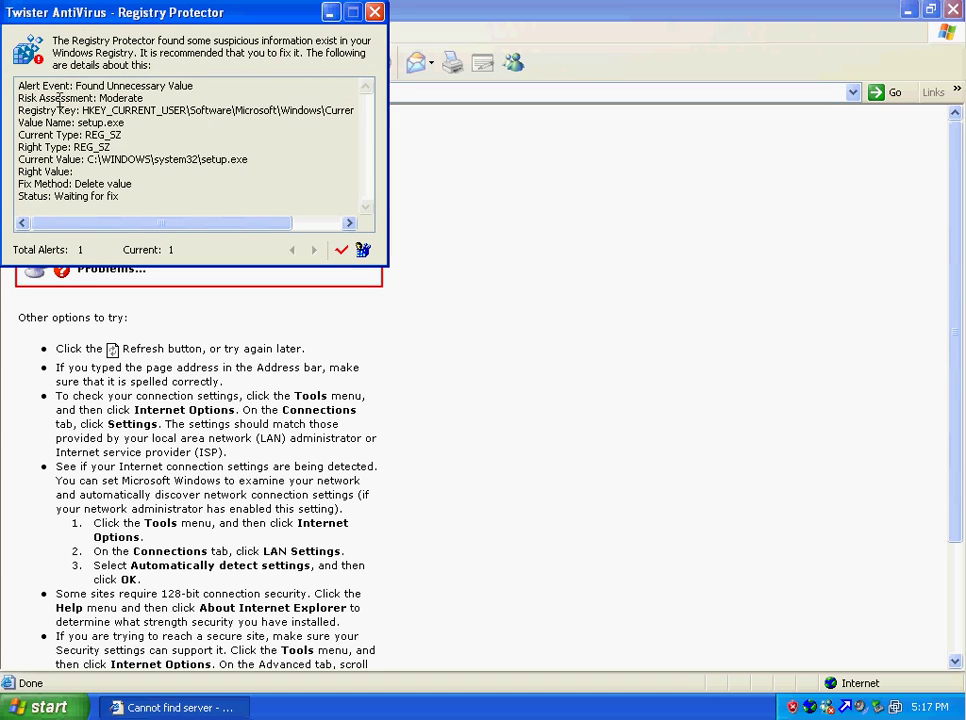
pyautogui.moveTo(61, 99); pyautogui.dragTo(278, 157)
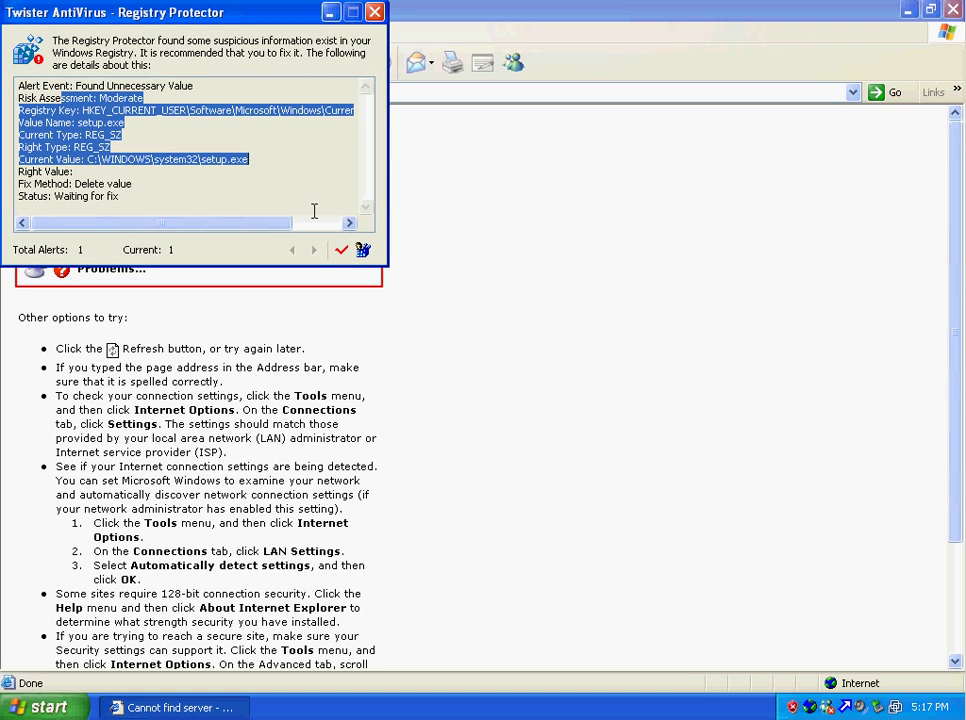
pyautogui.moveTo(313, 212); pyautogui.dragTo(259, 222)
pyautogui.click(341, 250)
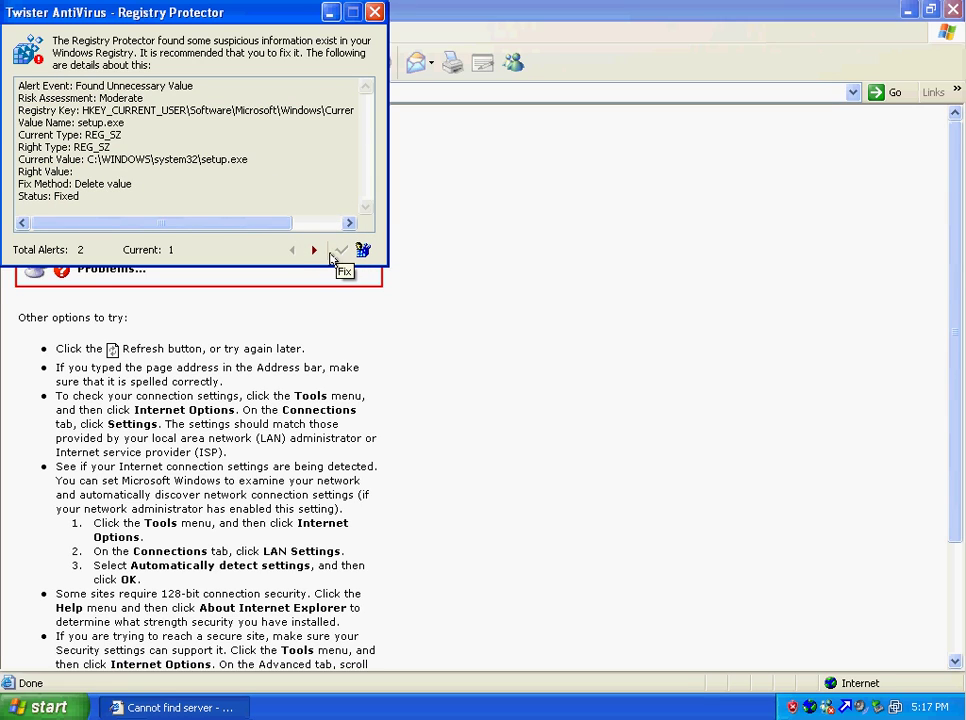
pyautogui.click(314, 251)
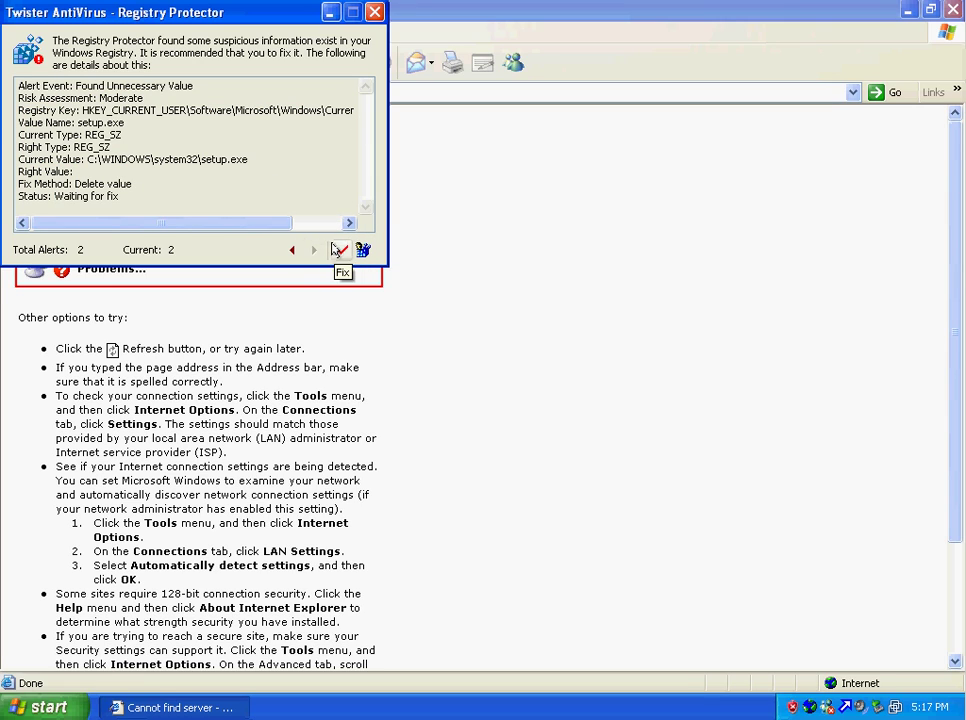
pyautogui.click(336, 249)
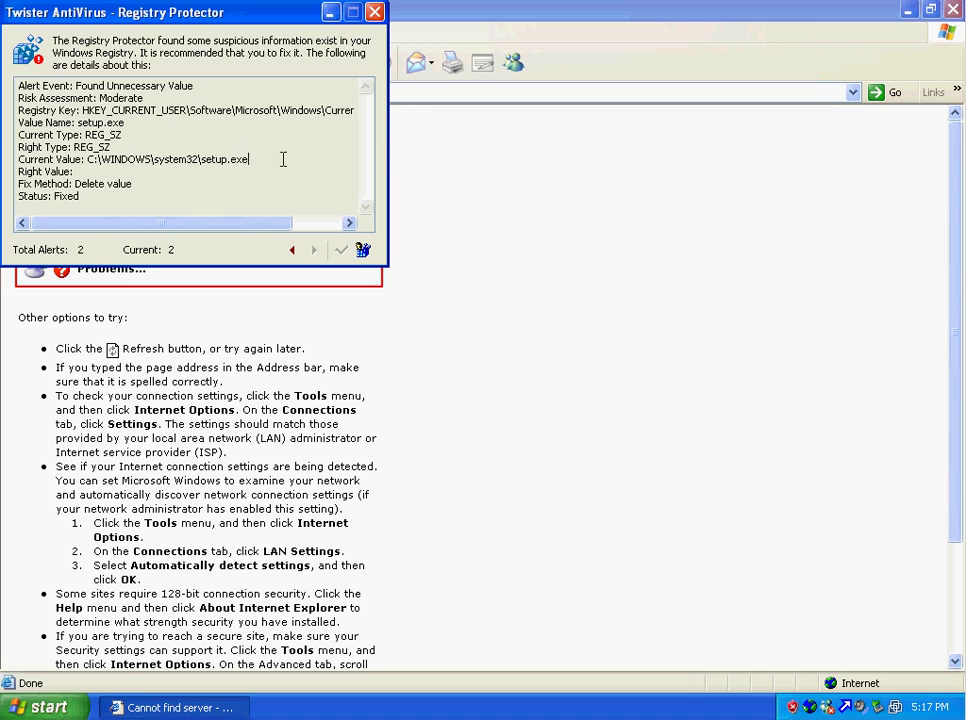
# Inspect the setup.exe alert details and fix the third registry alert.
pyautogui.moveTo(246, 160); pyautogui.dragTo(218, 160)
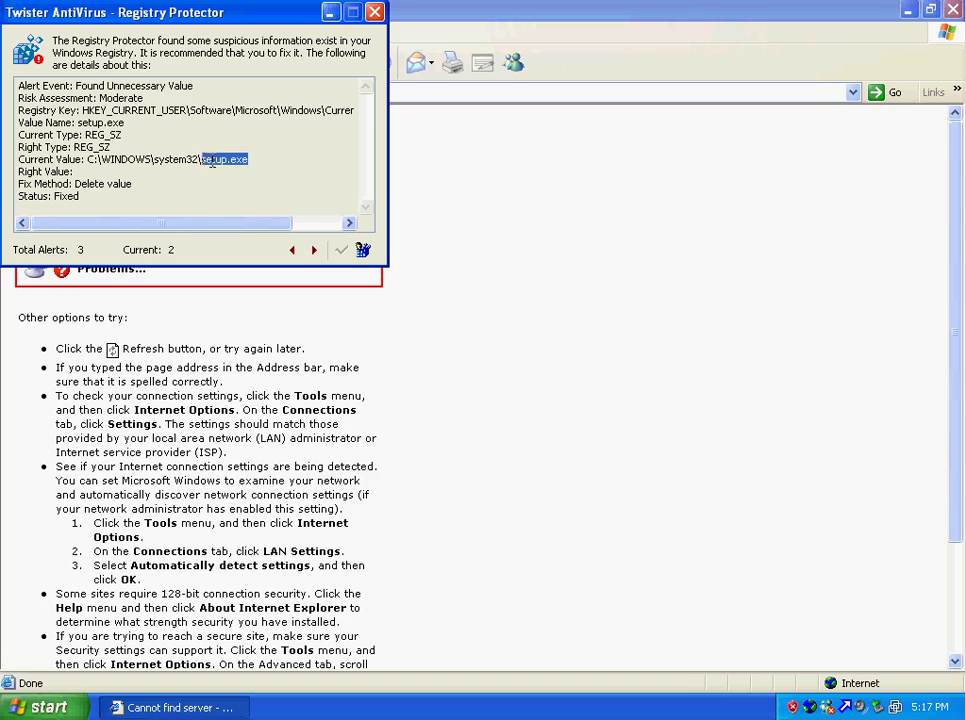
pyautogui.moveTo(18, 171); pyautogui.dragTo(253, 167)
pyautogui.click(313, 250)
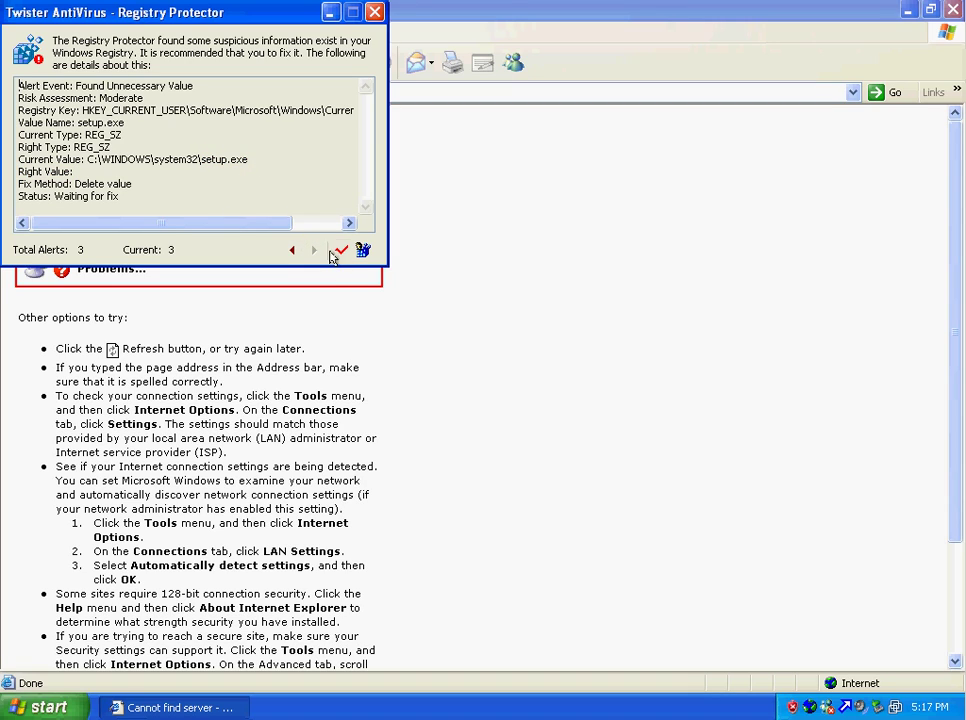
pyautogui.click(340, 253)
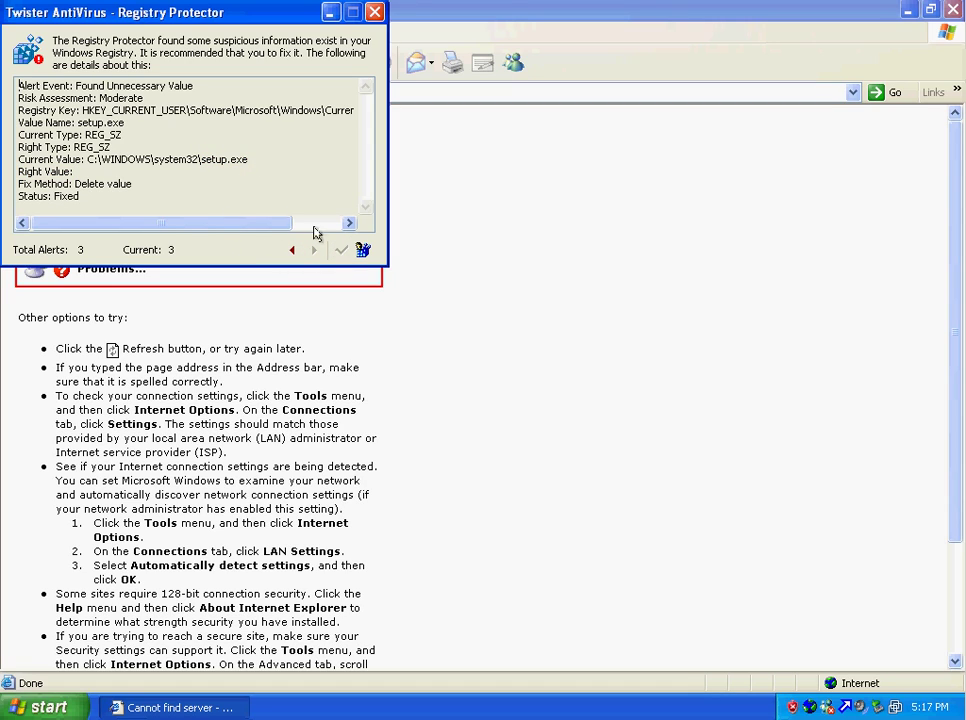
pyautogui.click(440, 92)
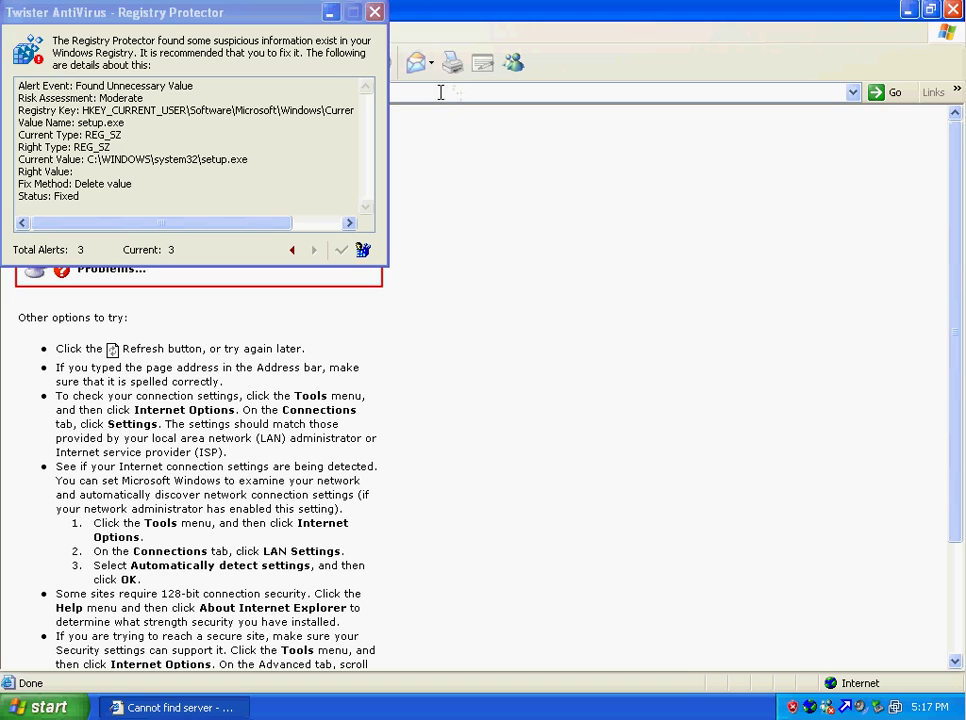
# Clean the blocked executable download and fix the fourth setup.exe registry alert.
pyautogui.click(327, 14)
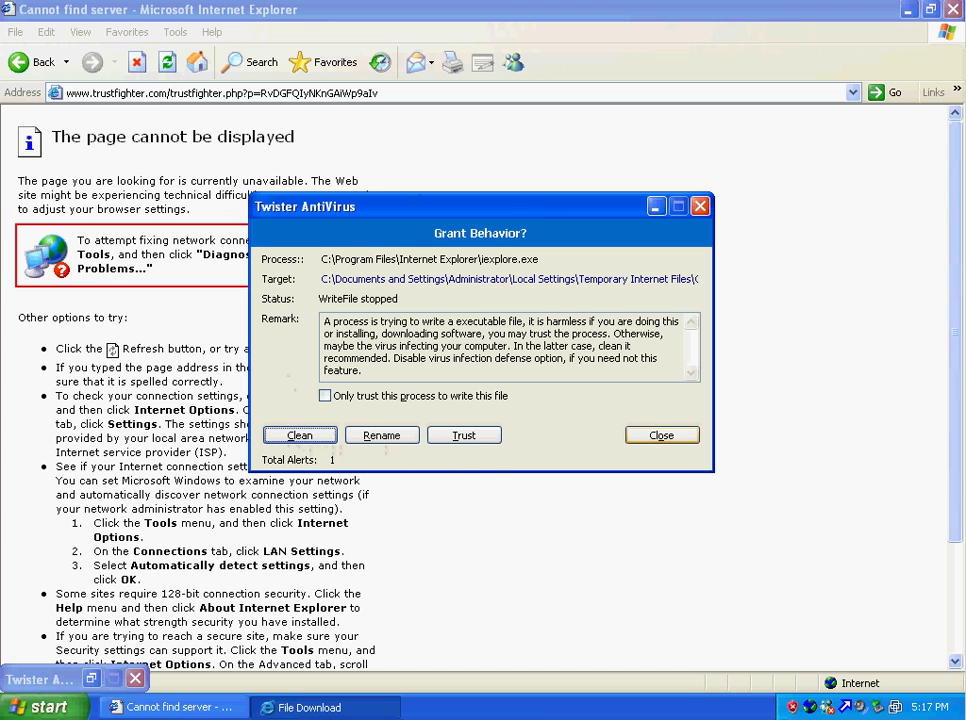
pyautogui.click(298, 437)
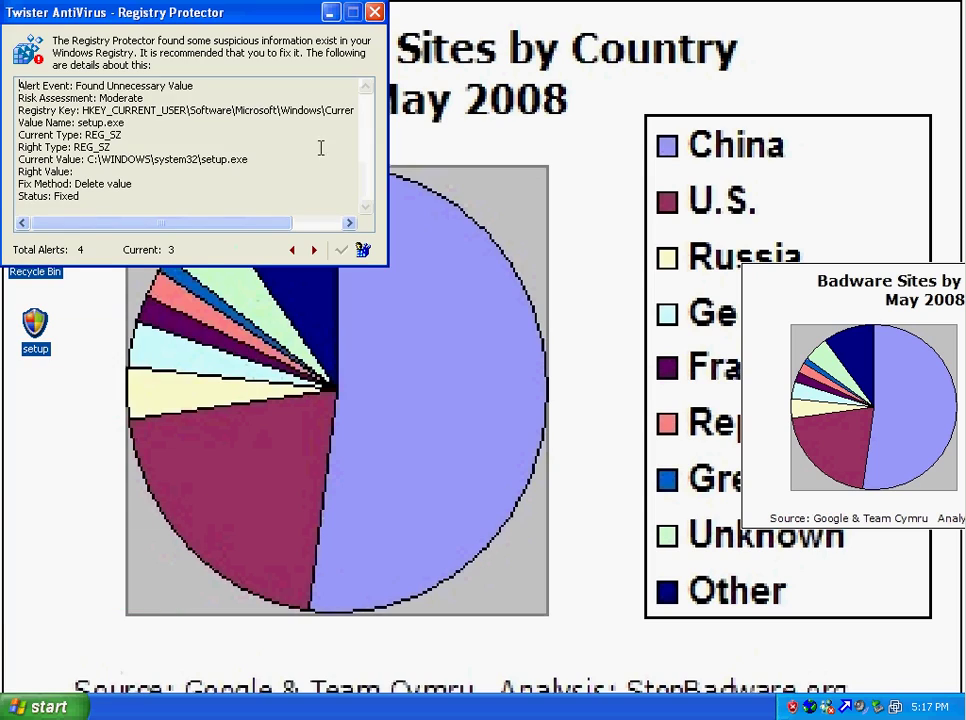
pyautogui.click(313, 251)
pyautogui.click(341, 250)
# Close the Registry Protector, select the threatalertonline.com URL lines in Notepad, and minimize Notepad.
pyautogui.click(376, 13)
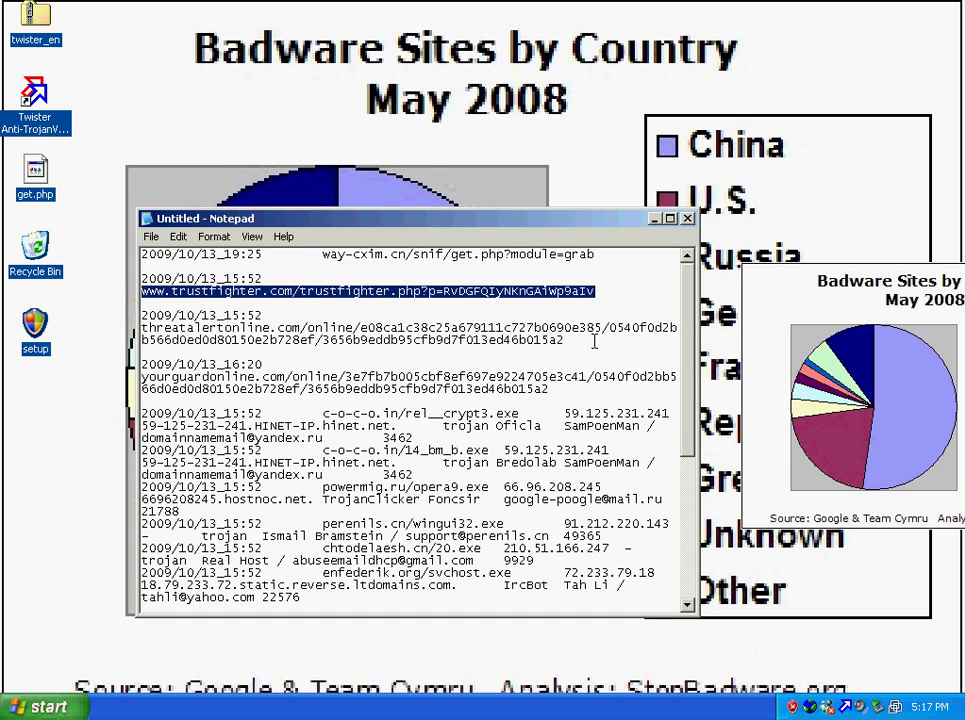
pyautogui.click(141, 327)
pyautogui.moveTo(141, 327); pyautogui.dragTo(563, 340)
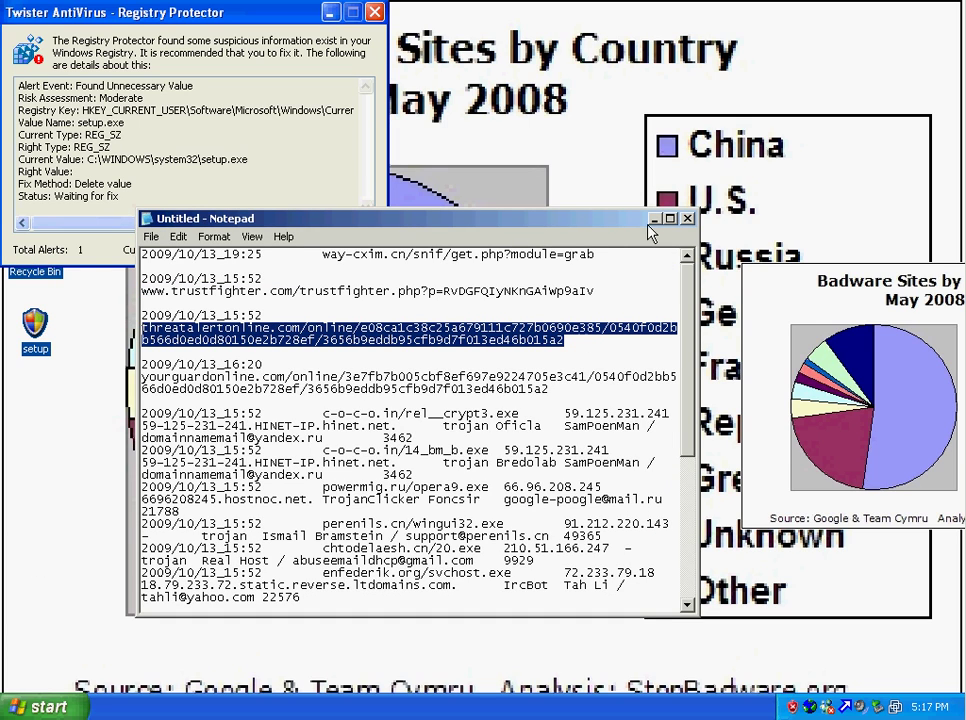
pyautogui.click(656, 219)
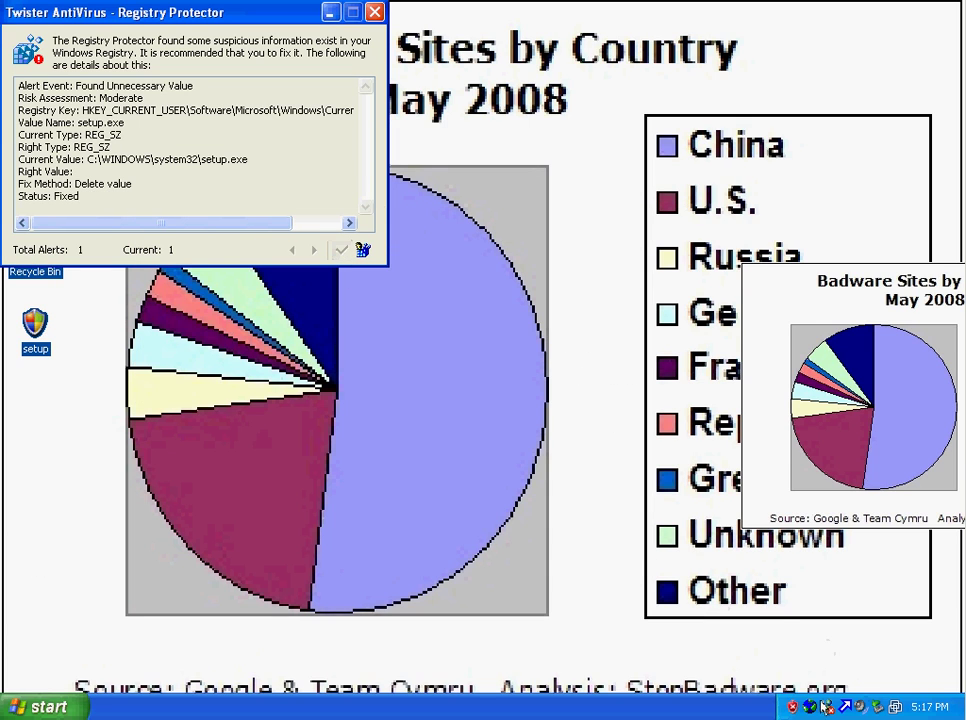
pyautogui.rightClick(791, 708)
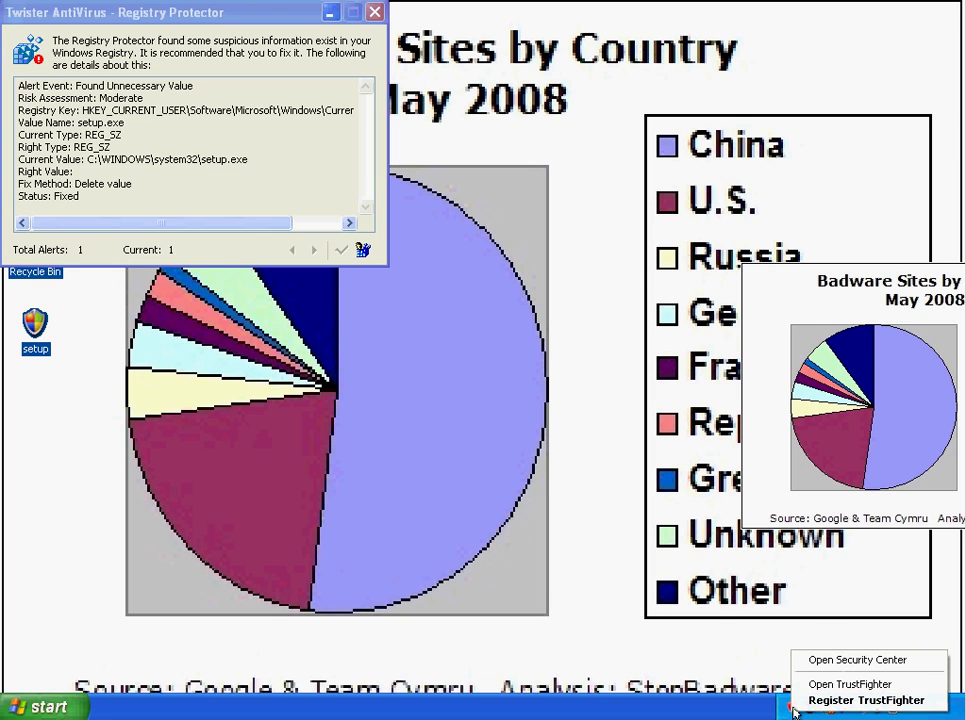
pyautogui.click(45, 707)
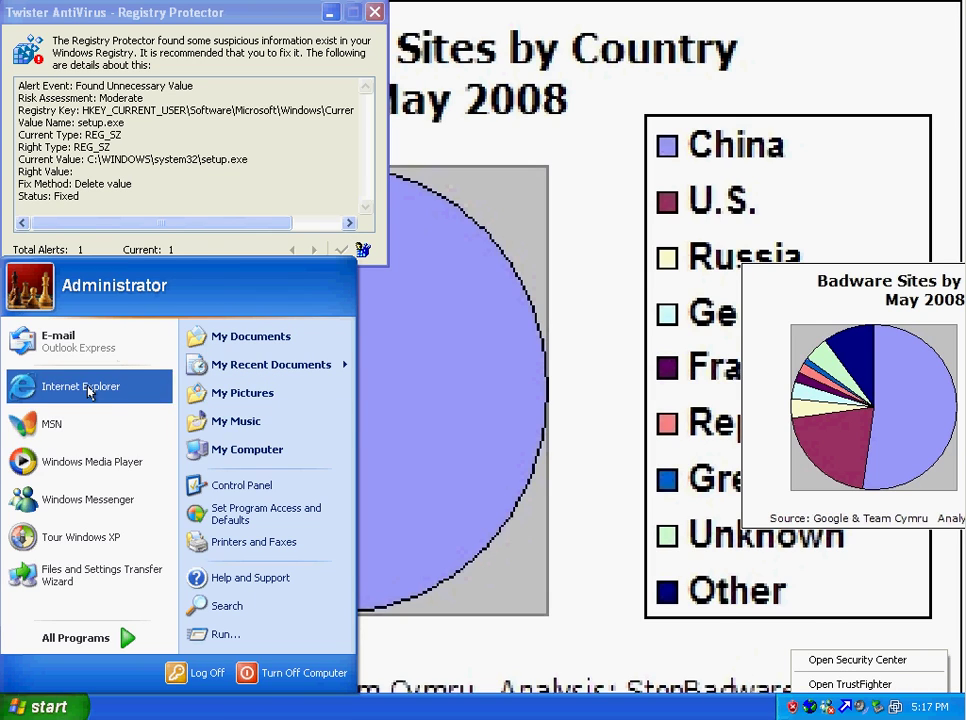
# Visit the malware site in Internet Explorer, dismiss the fake virus warning, and clean the blocked executable write.
pyautogui.click(88, 391)
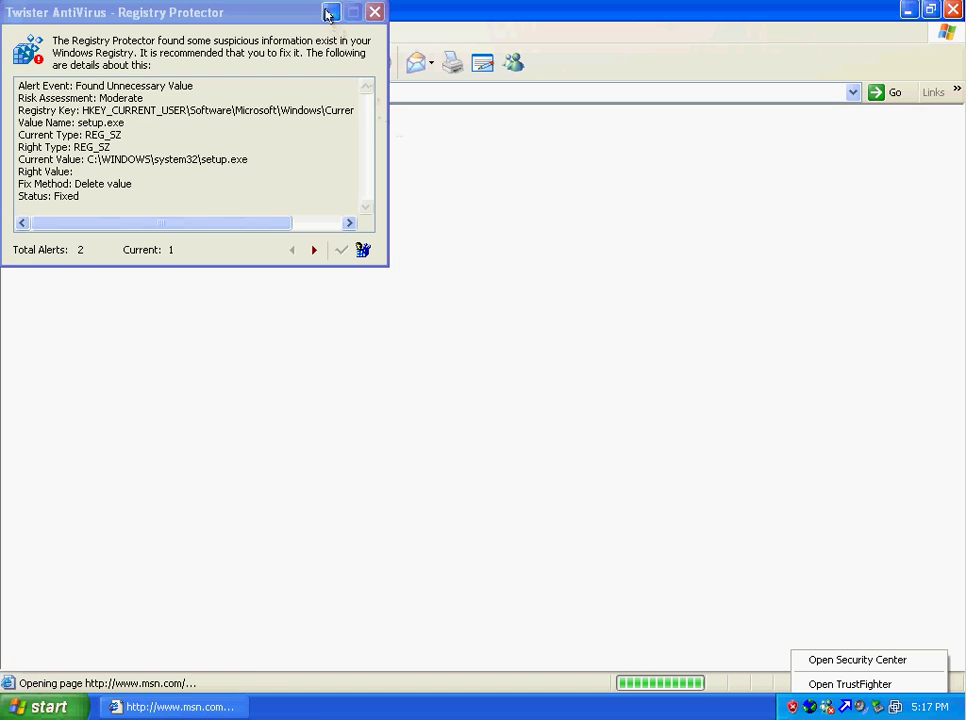
pyautogui.click(326, 13)
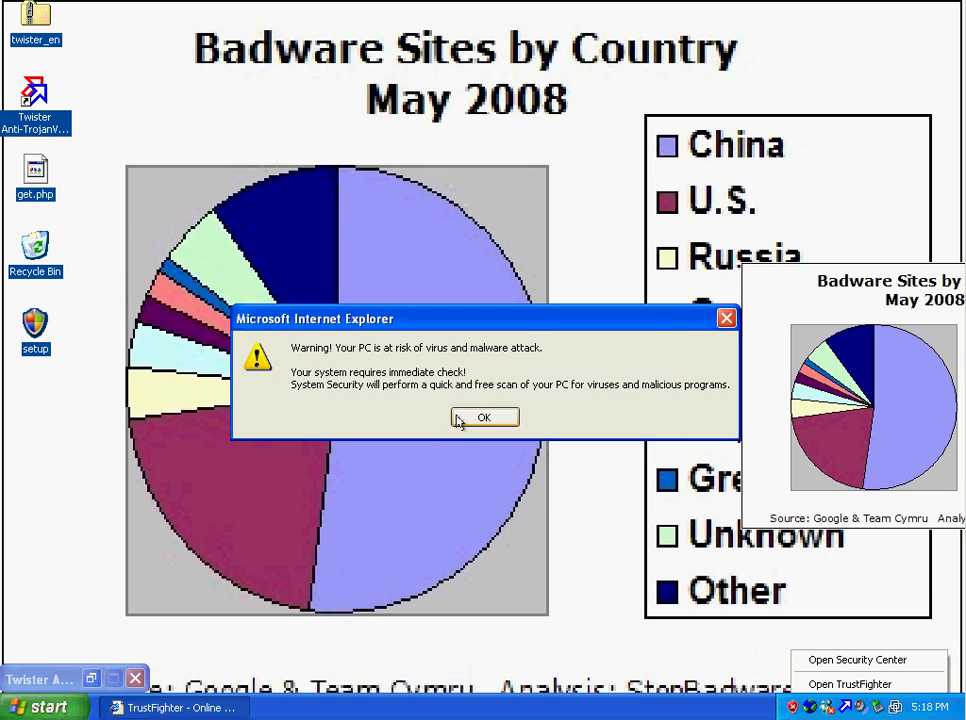
pyautogui.click(466, 416)
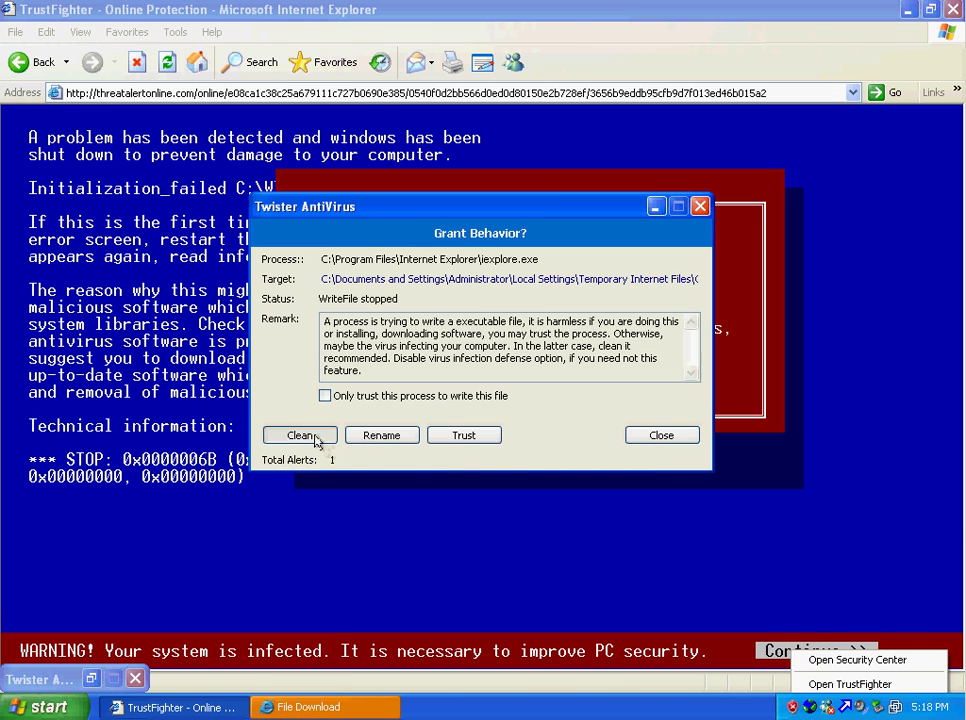
pyautogui.click(313, 438)
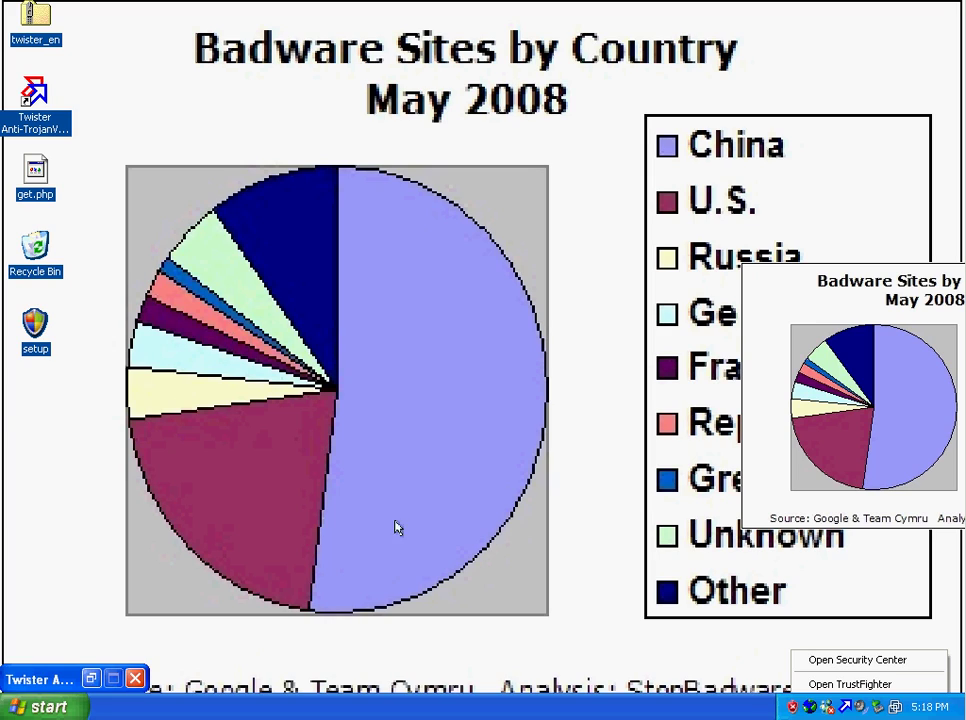
# Open Twister AntiVirus and switch the Option Project to Normal Sensitive Mode.
pyautogui.doubleClick(845, 707)
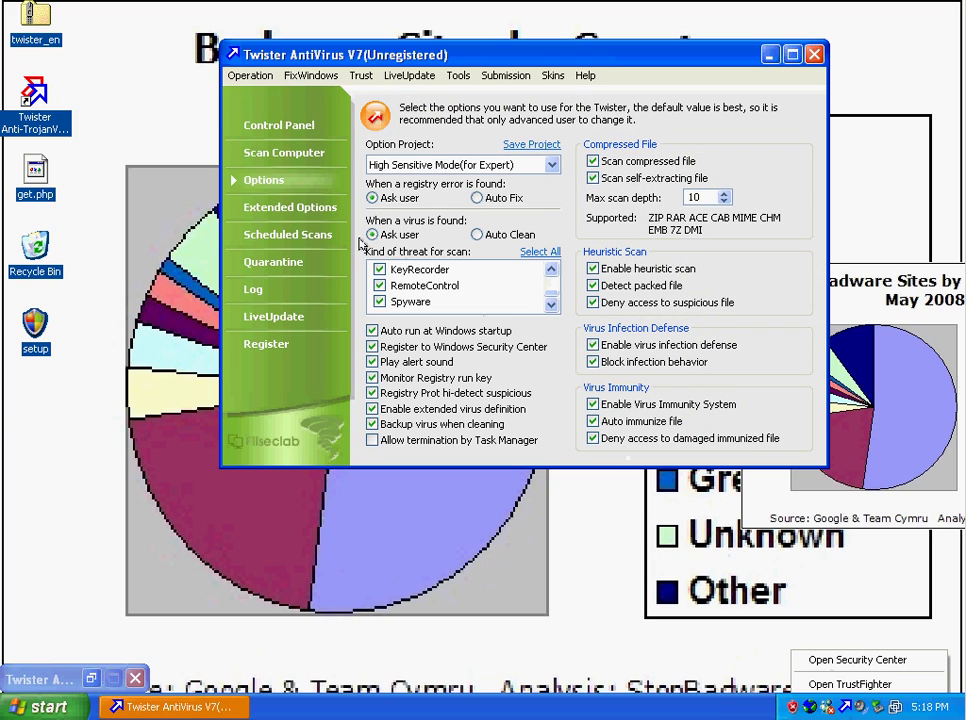
pyautogui.moveTo(402, 54); pyautogui.dragTo(303, 105)
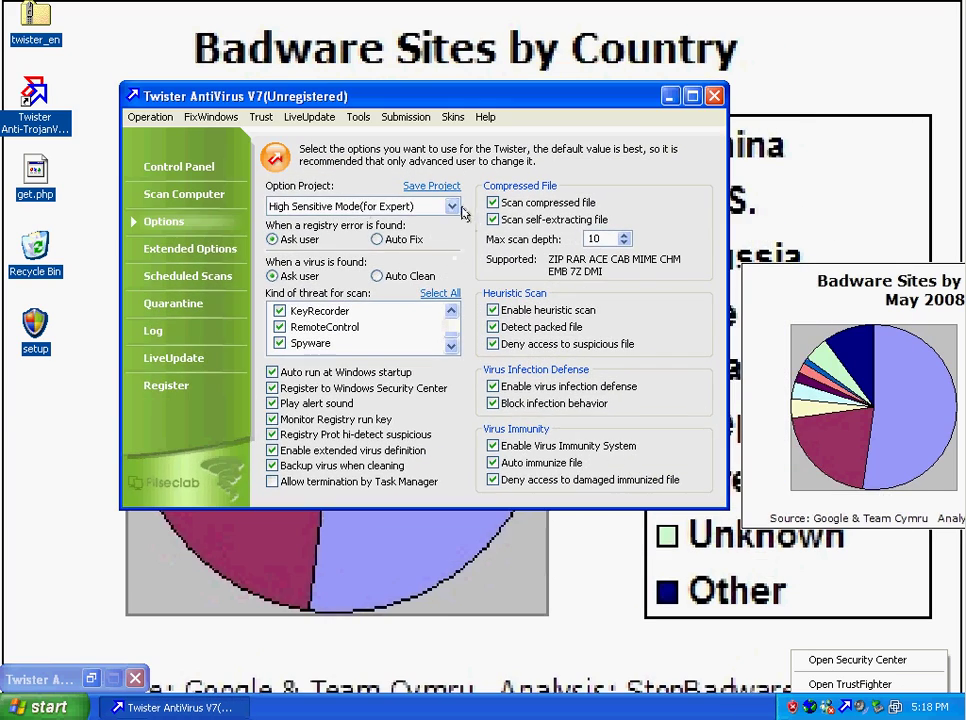
pyautogui.click(447, 205)
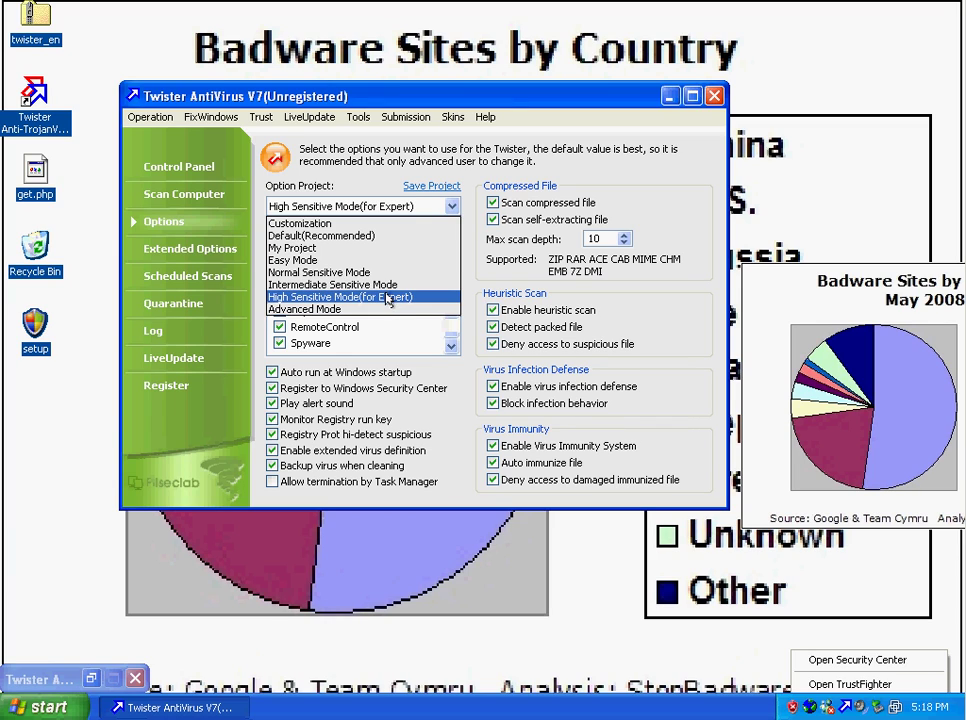
pyautogui.click(350, 272)
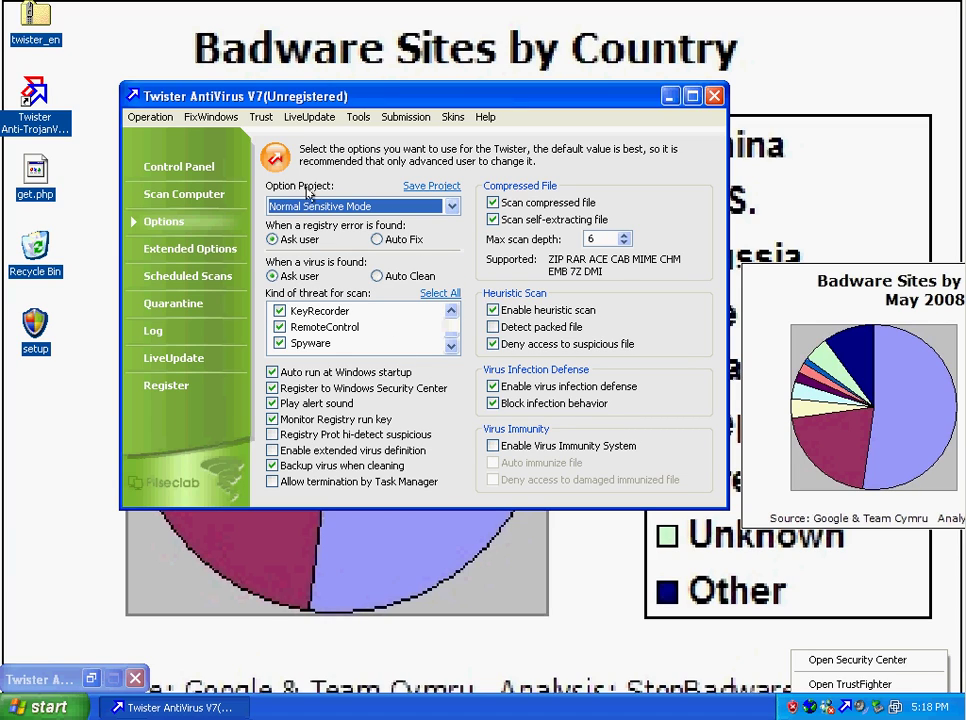
pyautogui.click(165, 118)
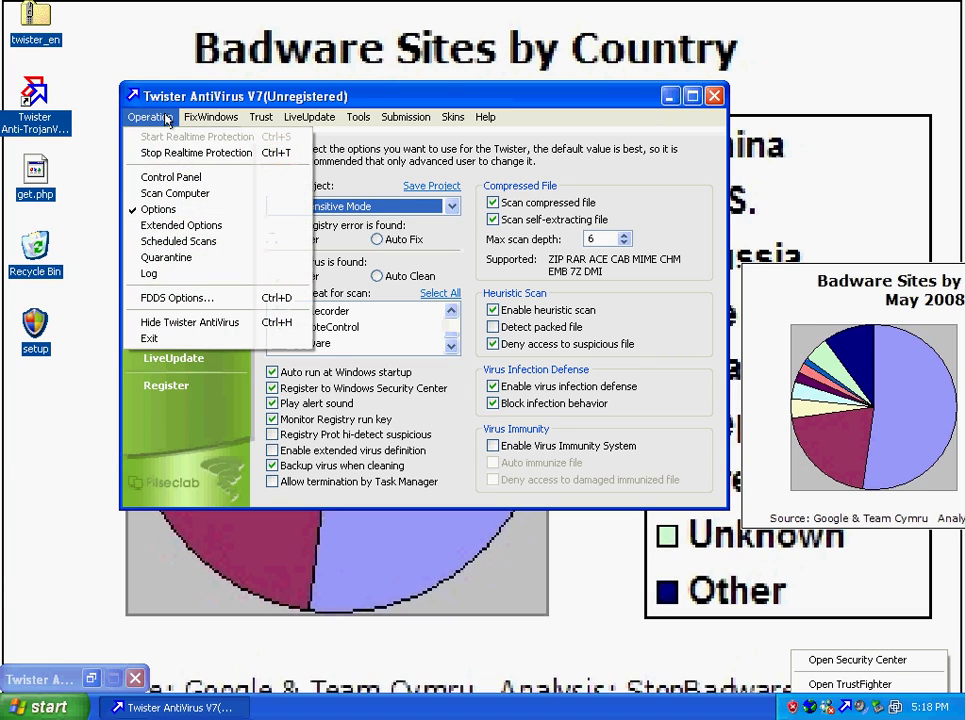
pyautogui.click(310, 117)
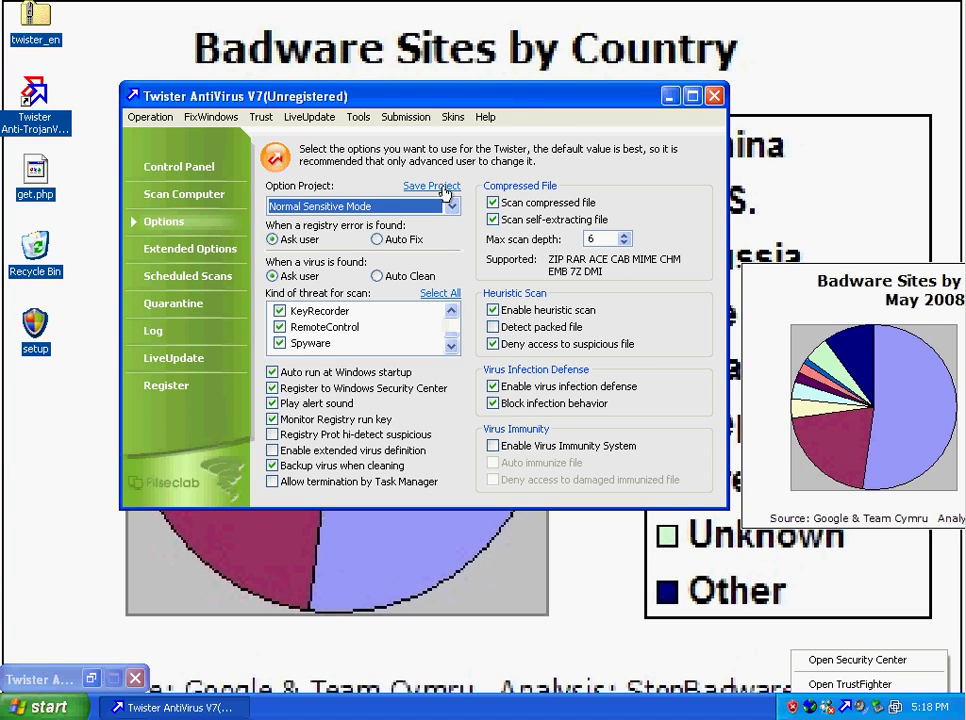
pyautogui.click(452, 206)
# Keep Normal Sensitive Mode, close Twister AntiVirus, and fix the pending setup.exe registry alert.
pyautogui.click(452, 206)
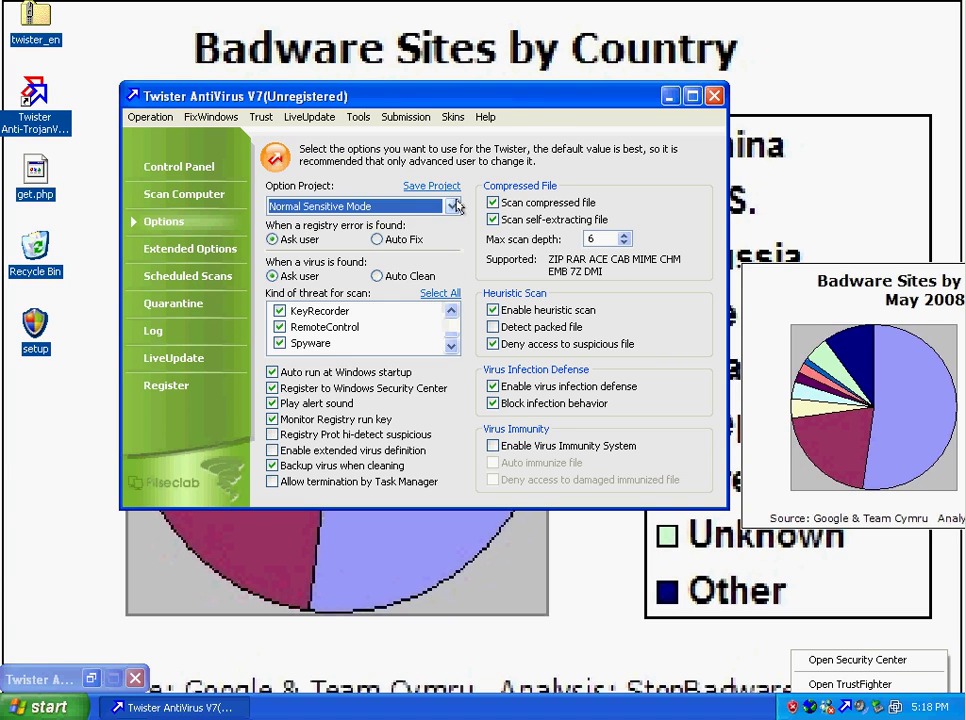
pyautogui.click(714, 95)
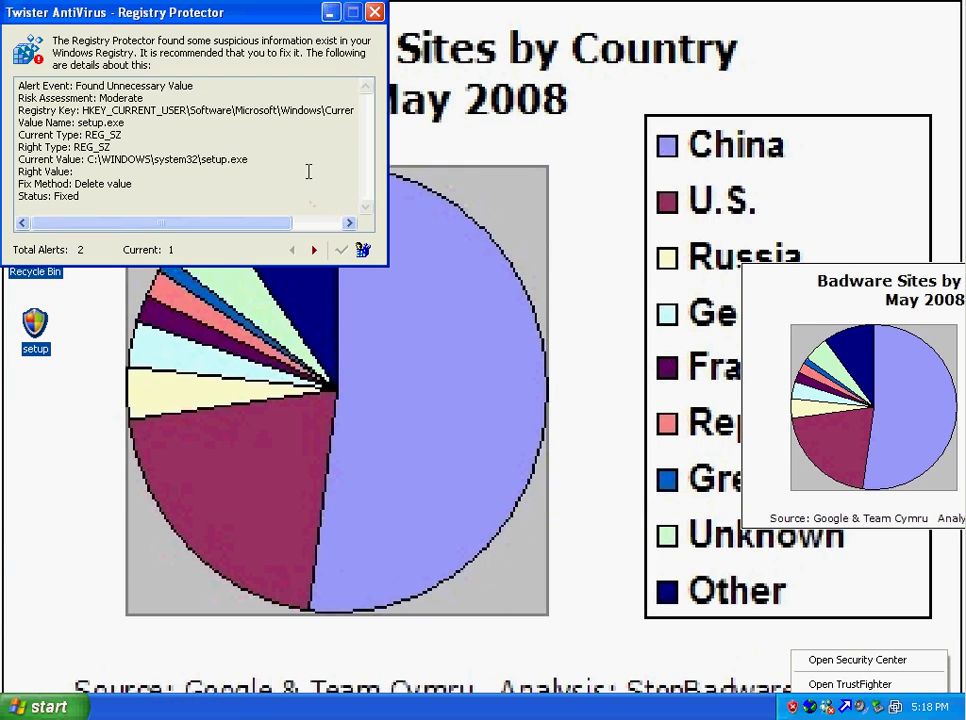
pyautogui.click(313, 251)
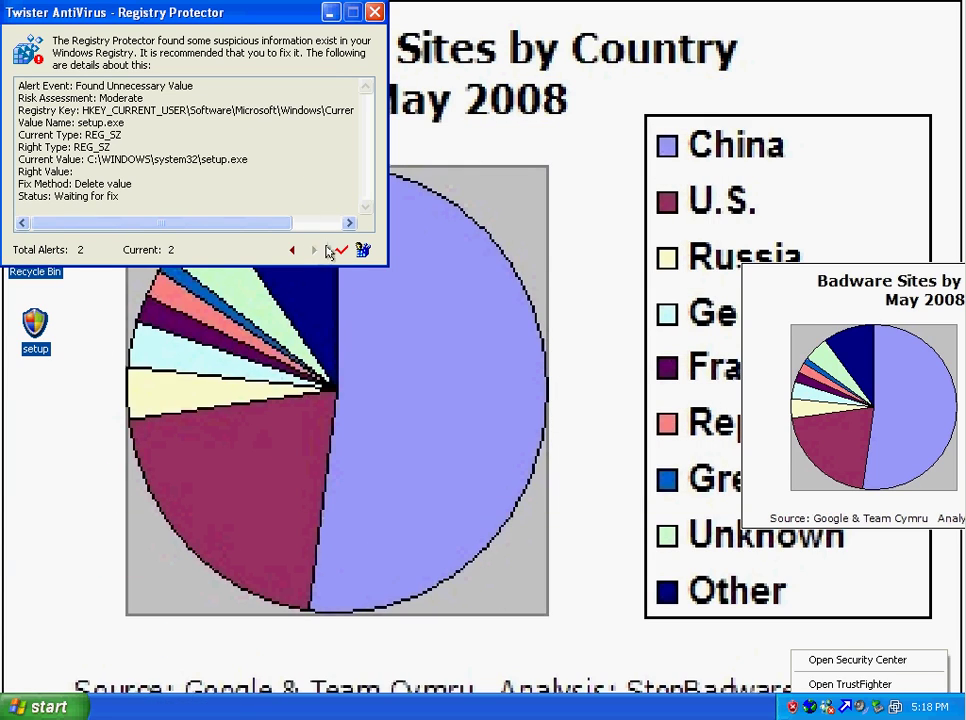
pyautogui.click(339, 250)
pyautogui.click(370, 11)
# Launch Internet Explorer and go to the pasted threatalertonline.com URL, fixing a new registry alert.
pyautogui.click(45, 707)
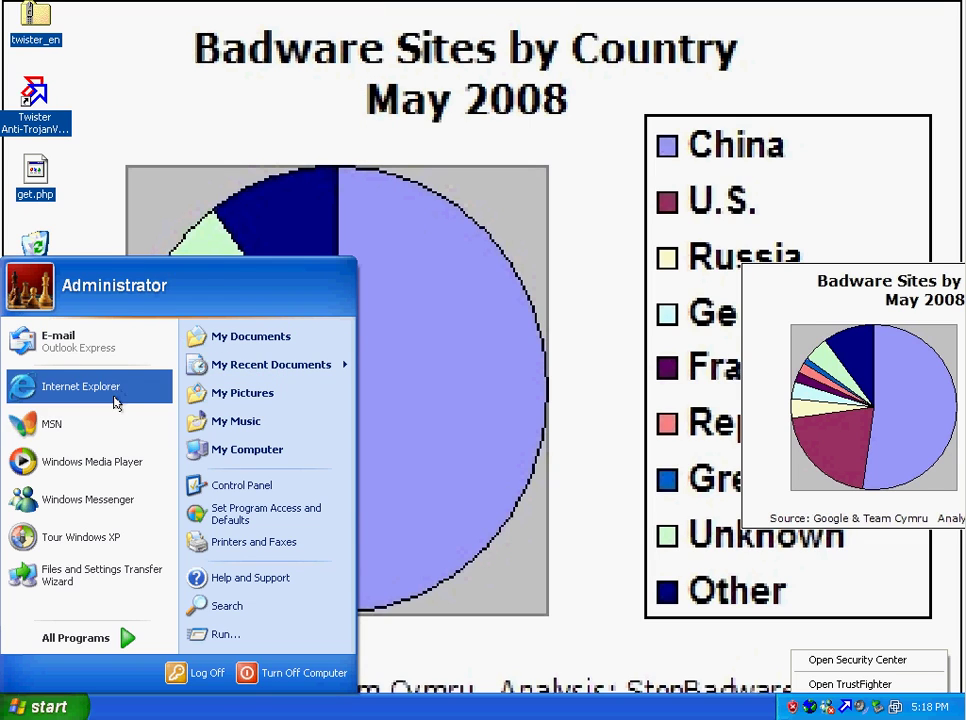
pyautogui.click(80, 387)
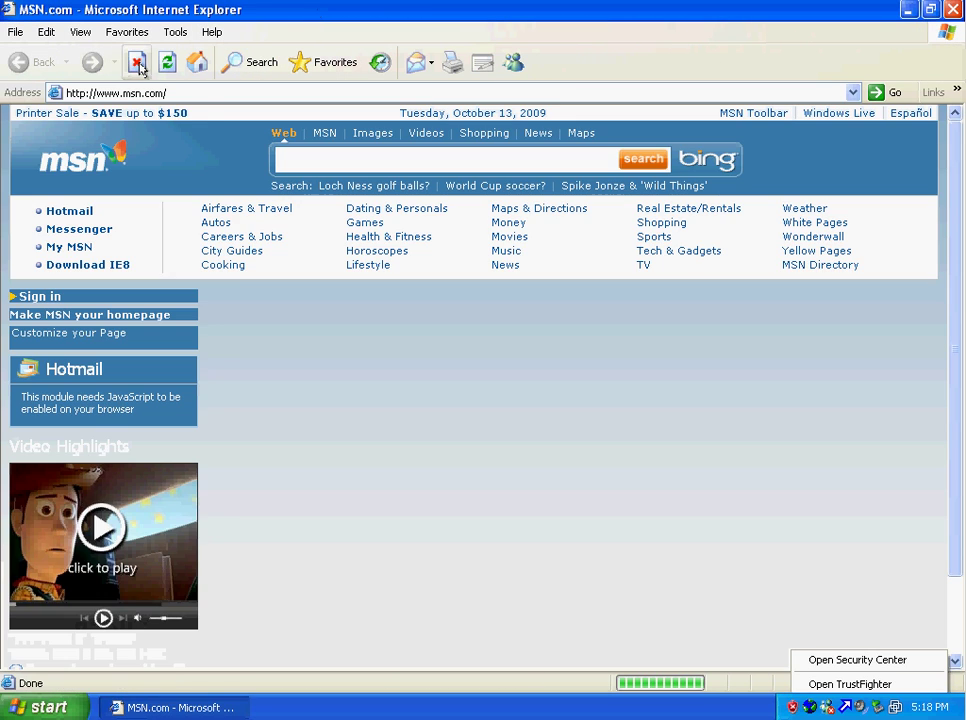
pyautogui.click(205, 93)
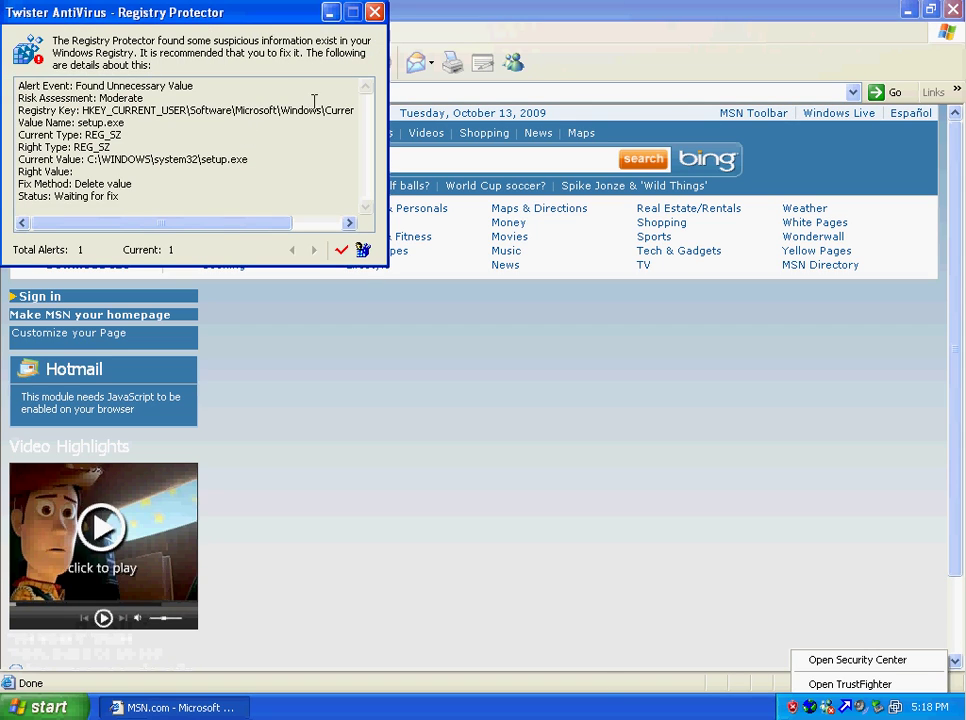
pyautogui.click(350, 250)
pyautogui.click(371, 11)
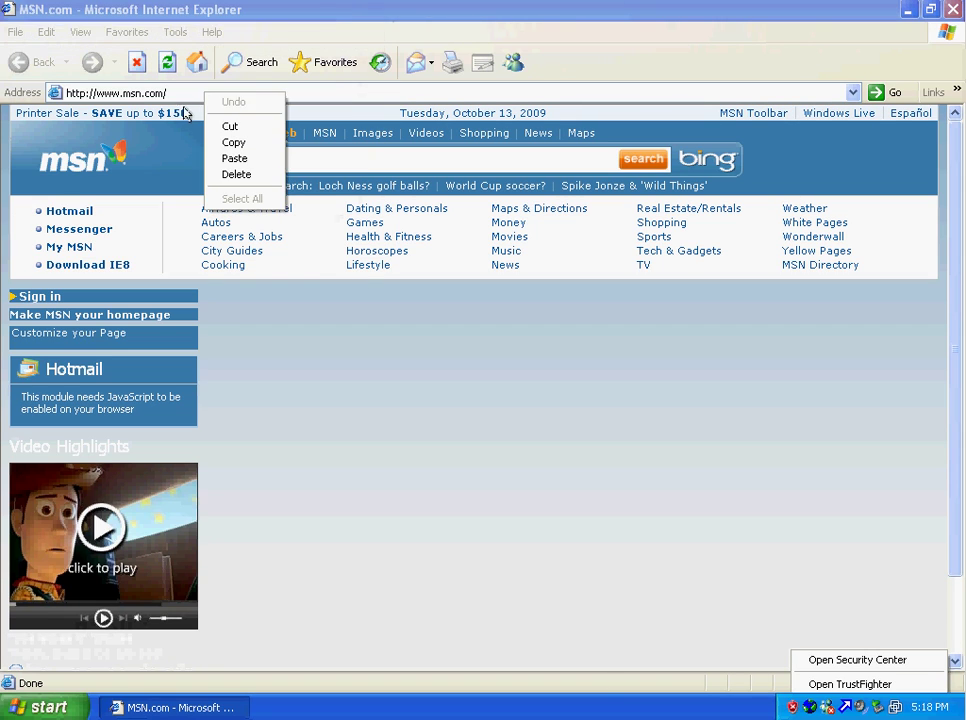
pyautogui.rightClick(180, 93)
pyautogui.click(205, 160)
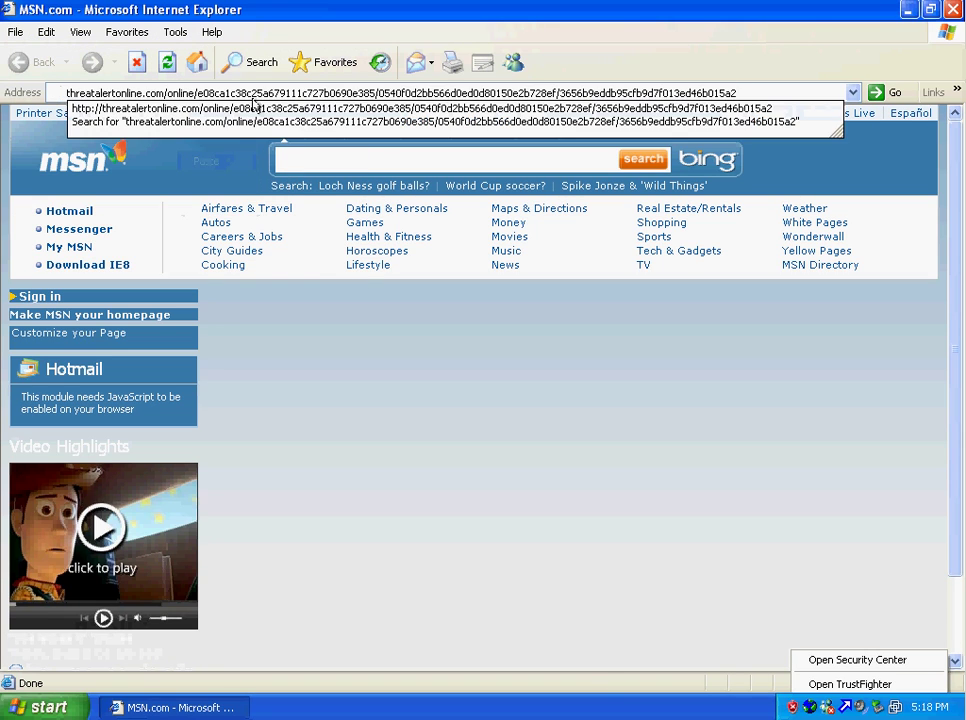
pyautogui.press('Return')
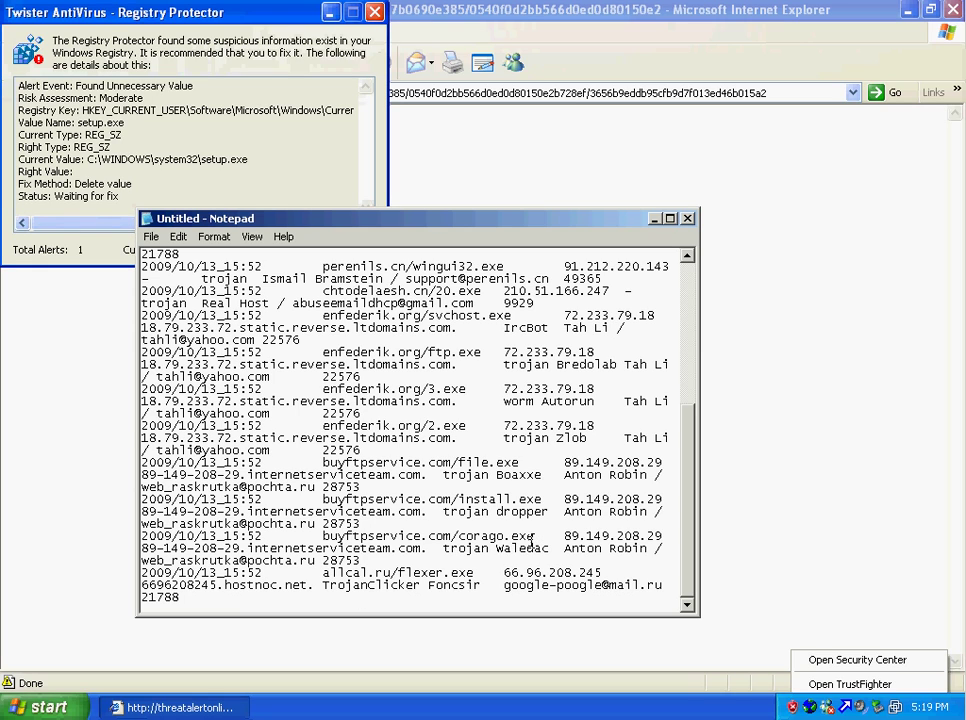
# Copy the yourguardonline.com URL from the Notepad malware log.
pyautogui.moveTo(383, 425); pyautogui.dragTo(437, 266)
pyautogui.scroll(4, 437, 300)
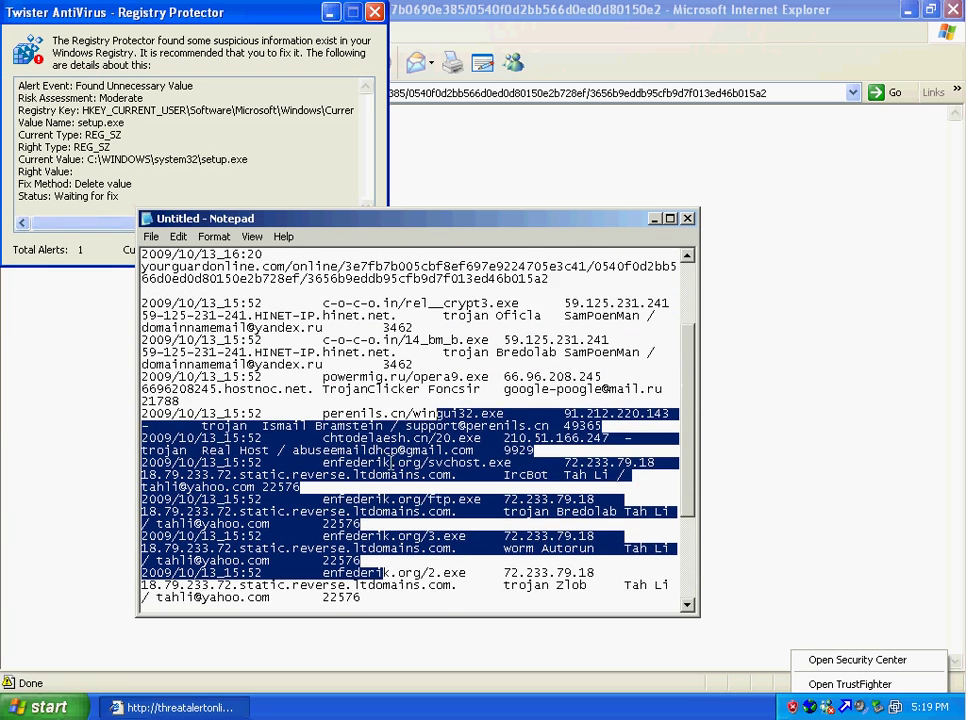
pyautogui.scroll(3, 382, 505)
pyautogui.click(585, 347)
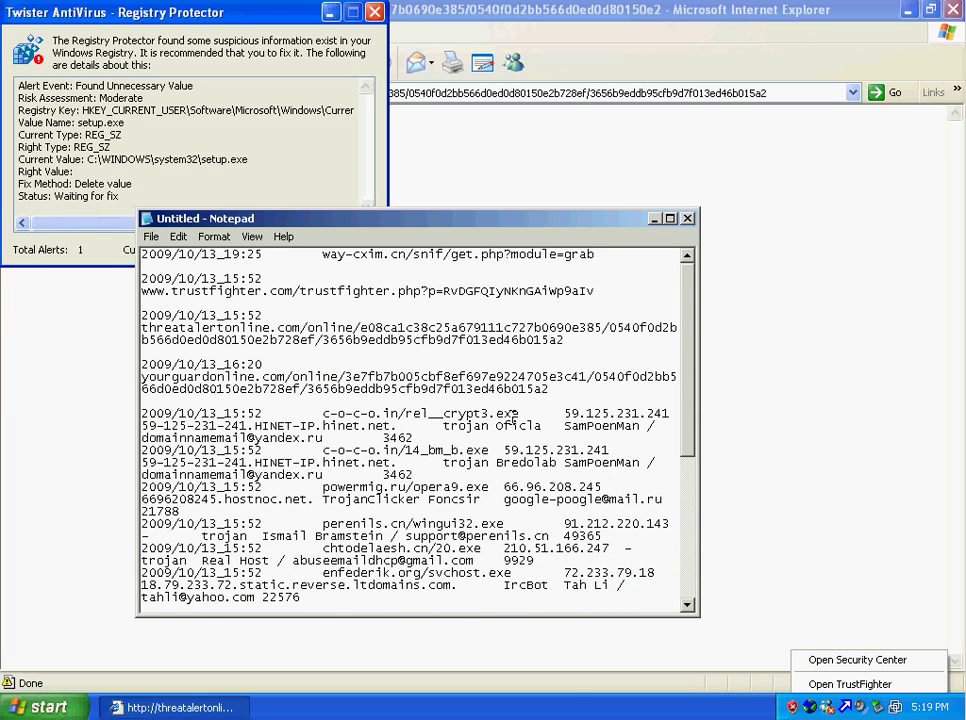
pyautogui.scroll(-1, 503, 405)
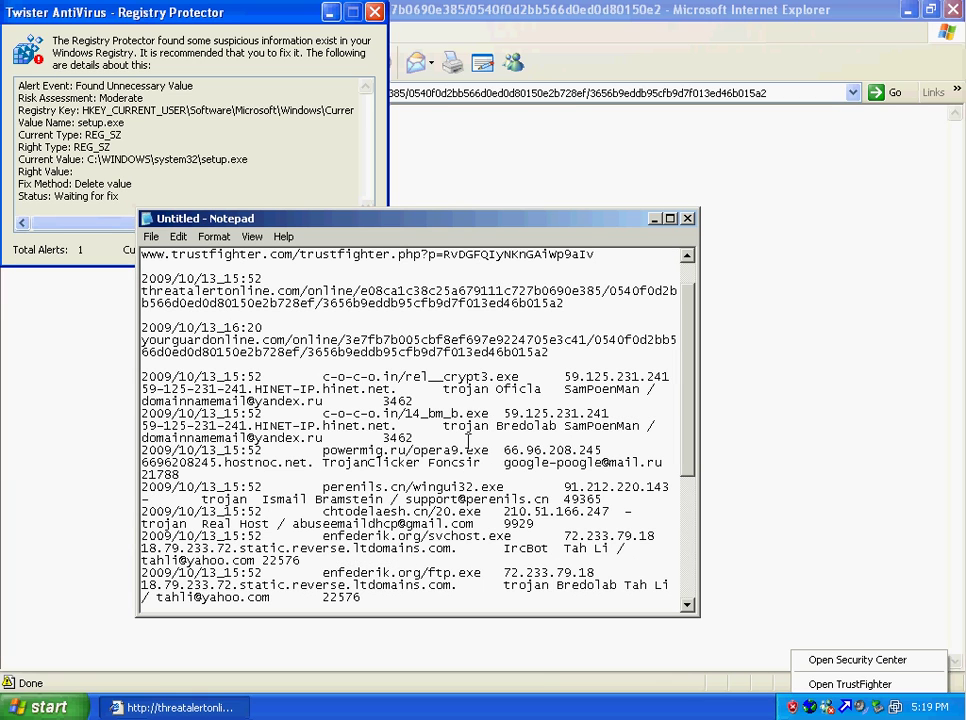
pyautogui.scroll(1, 468, 437)
pyautogui.moveTo(555, 392); pyautogui.dragTo(141, 377)
pyautogui.rightClick(233, 382)
pyautogui.click(262, 433)
# Paste the yourguardonline.com URL into Internet Explorer's address bar and load it.
pyautogui.click(570, 130)
pyautogui.click(567, 100)
pyautogui.rightClick(567, 100)
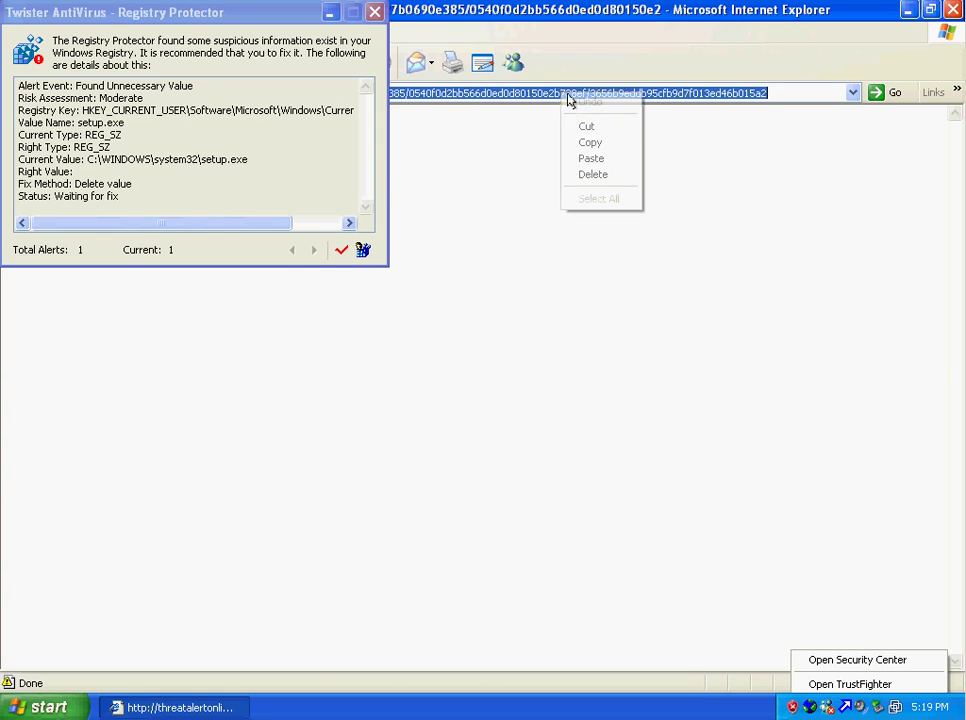
pyautogui.click(590, 158)
pyautogui.press('Return')
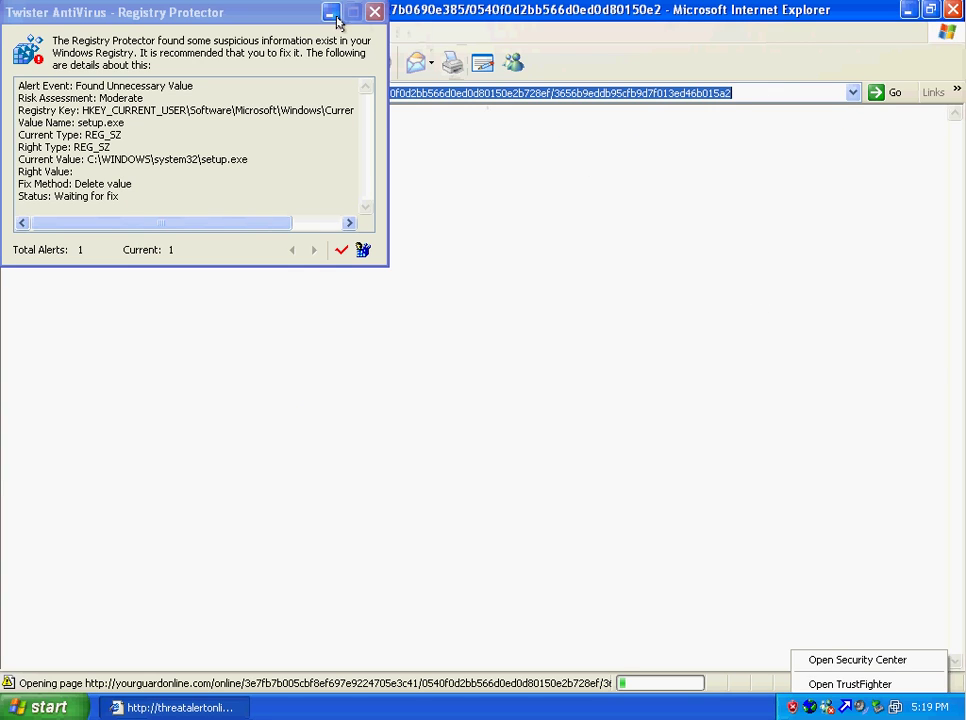
# Minimize the antivirus alert, move it aside, and reload the yourguardonline.com page.
pyautogui.click(329, 12)
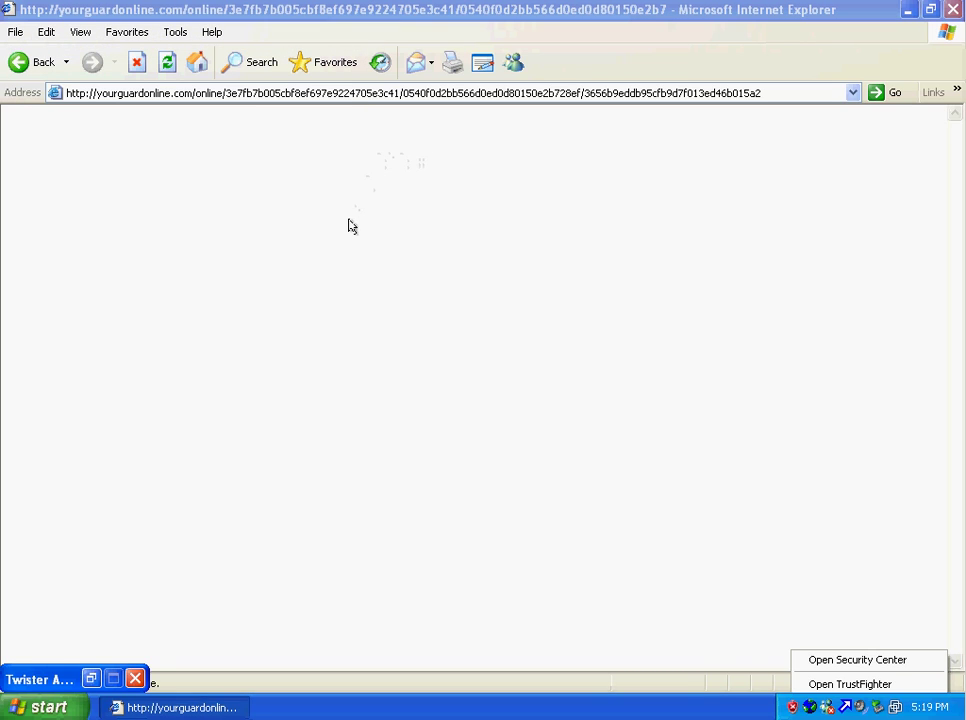
pyautogui.moveTo(30, 687); pyautogui.dragTo(638, 712)
pyautogui.click(759, 549)
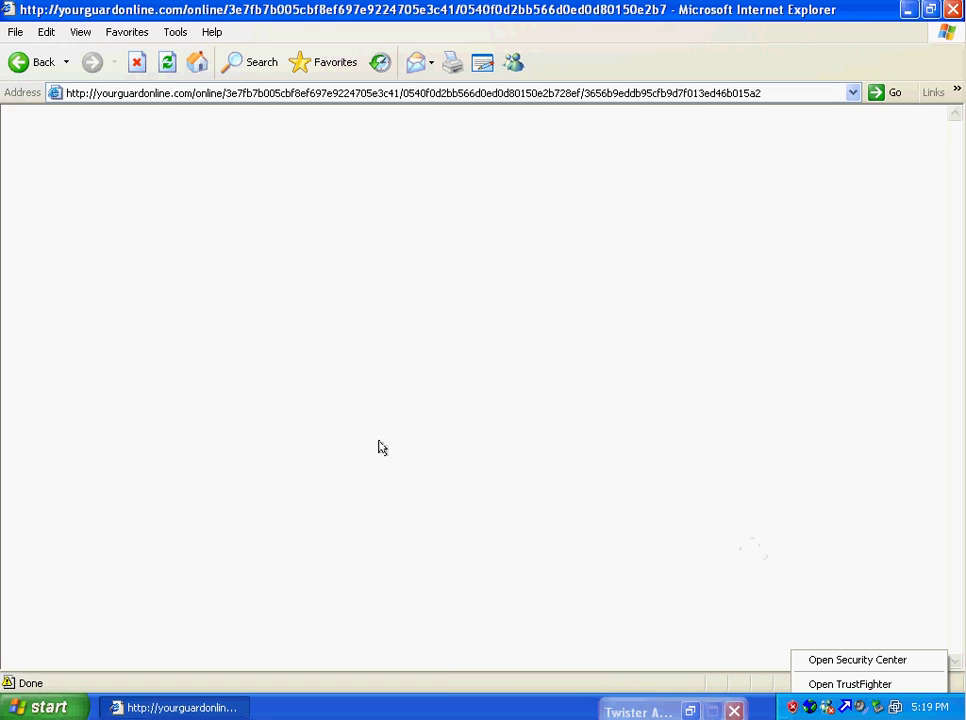
pyautogui.hotkey('alt', 'd')
pyautogui.press('Return')
# Place the cursor at the c-o-c-o.in entry in the Notepad log and scroll down.
pyautogui.click(367, 414)
pyautogui.scroll(-1, 377, 415)
pyautogui.scroll(-2, 430, 402)
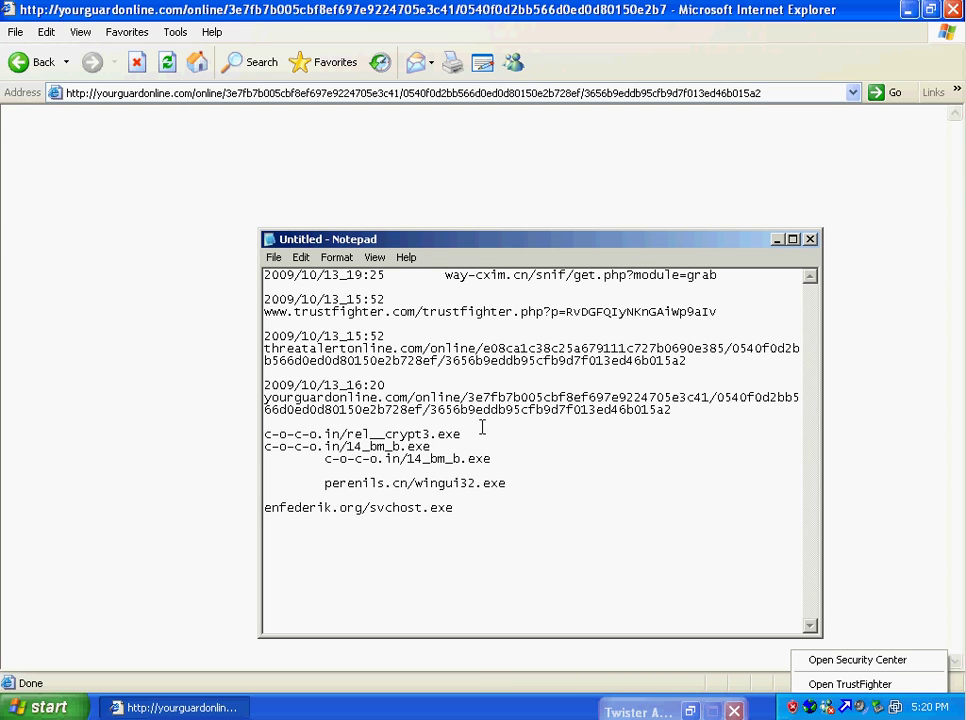
# Clear IE's address bar and paste the c-o-c-o.in/rel__crypt3.exe link copied from Notepad.
pyautogui.moveTo(264, 434); pyautogui.dragTo(476, 444)
pyautogui.click(476, 427)
pyautogui.hotkey('shift', 'Home')
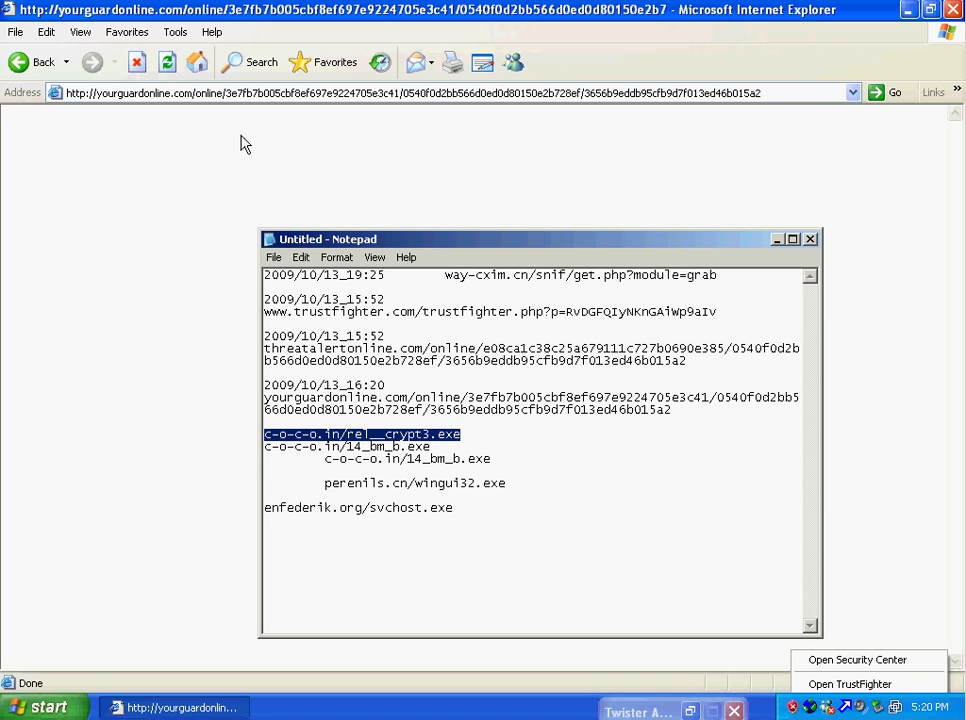
pyautogui.click(226, 92)
pyautogui.click(226, 92)
pyautogui.press('BackSpace')
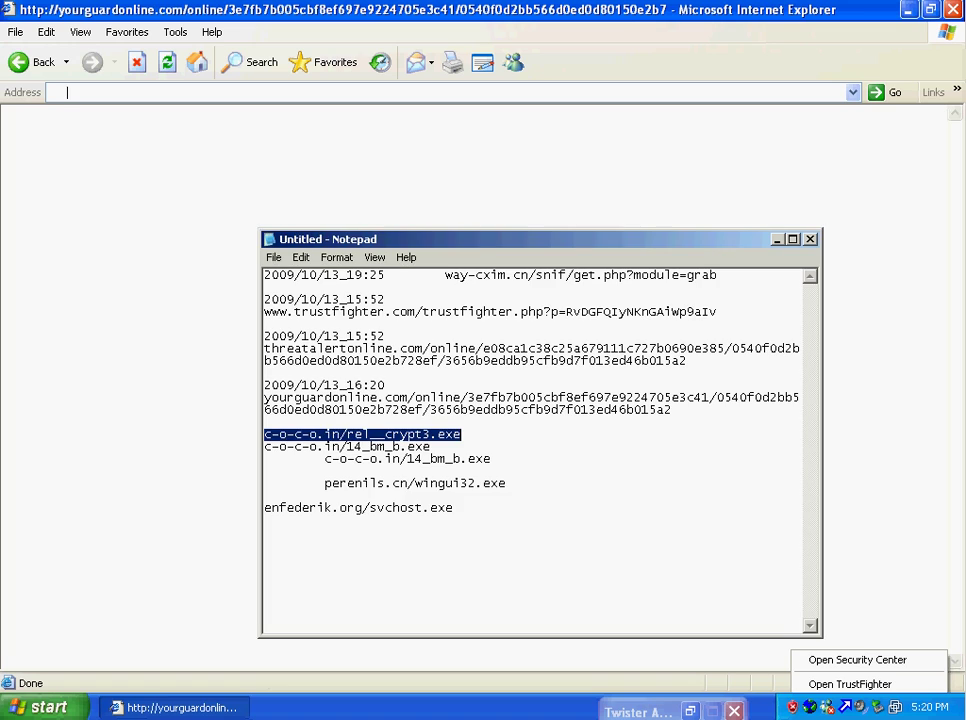
pyautogui.rightClick(300, 430)
pyautogui.click(334, 479)
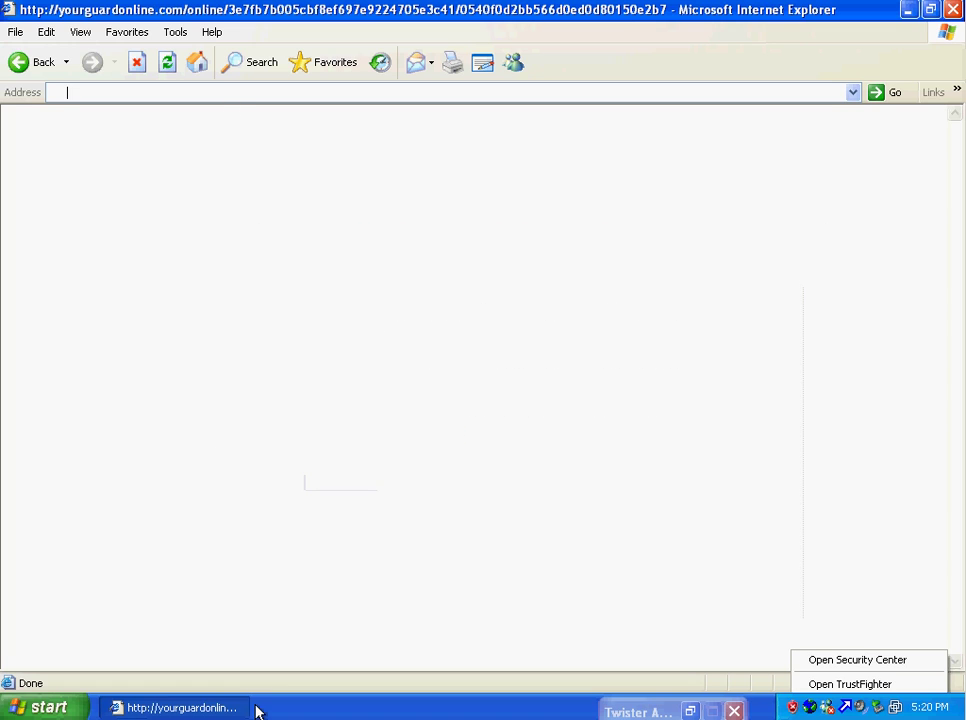
pyautogui.rightClick(230, 92)
pyautogui.click(261, 162)
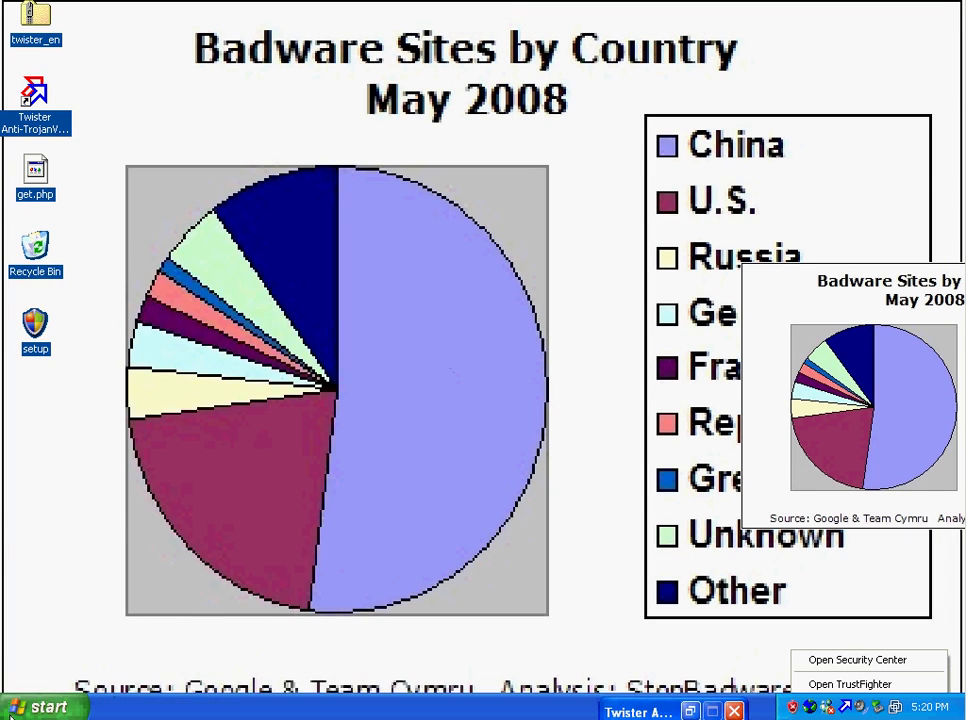
# Relaunch Internet Explorer from Start, paste the link, and select enfederik.org/svchost.exe to copy.
pyautogui.click(45, 707)
pyautogui.click(101, 392)
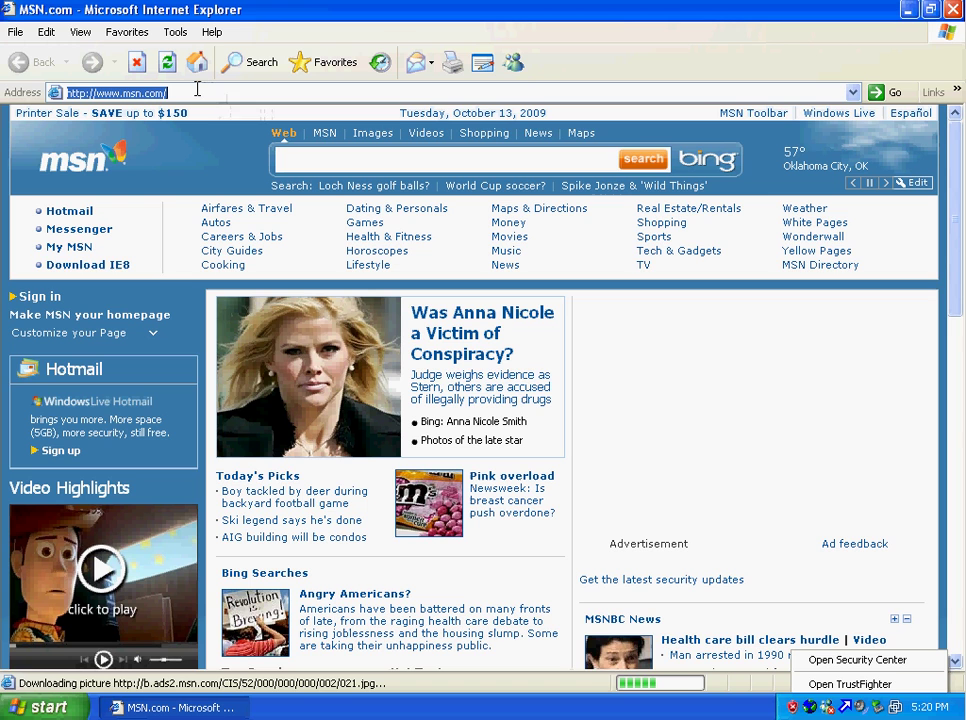
pyautogui.rightClick(207, 92)
pyautogui.click(228, 156)
pyautogui.rightClick(236, 94)
pyautogui.click(272, 162)
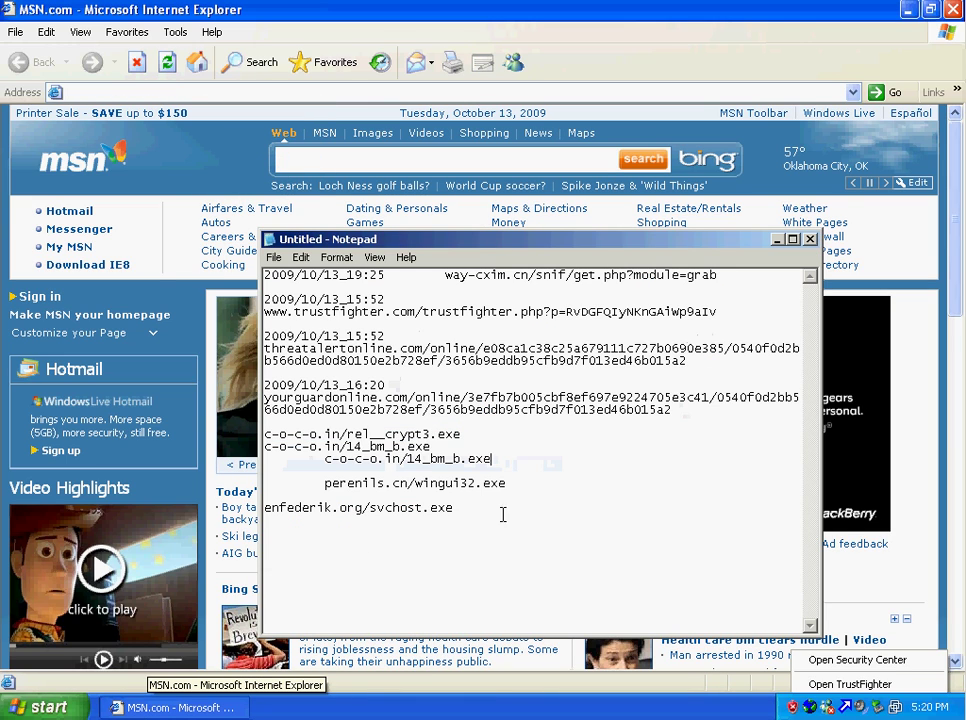
pyautogui.moveTo(502, 511); pyautogui.dragTo(266, 512)
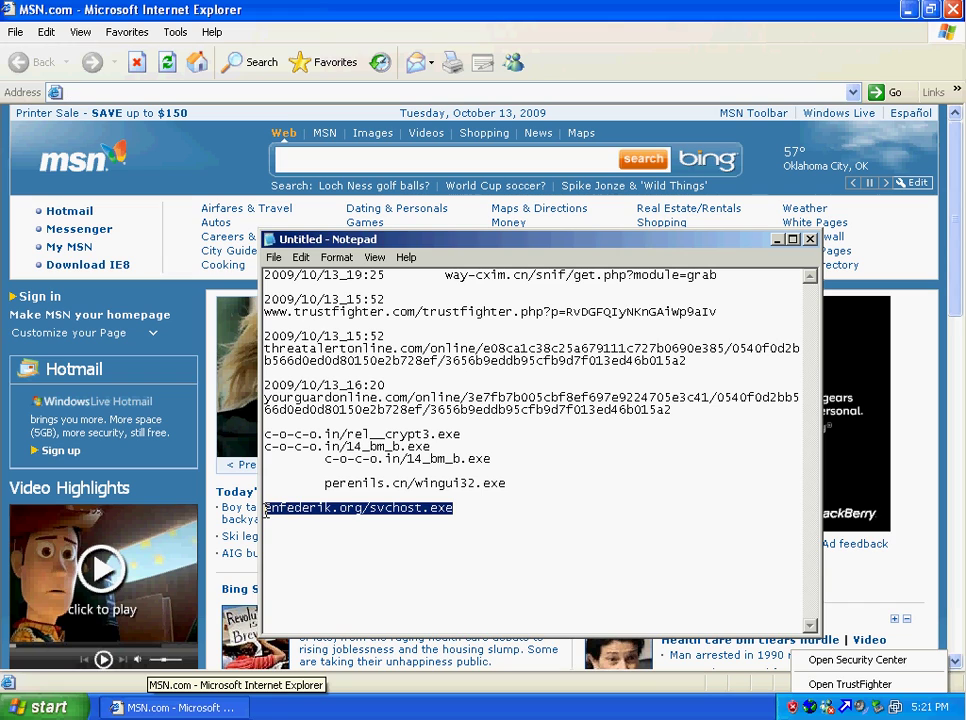
pyautogui.rightClick(424, 516)
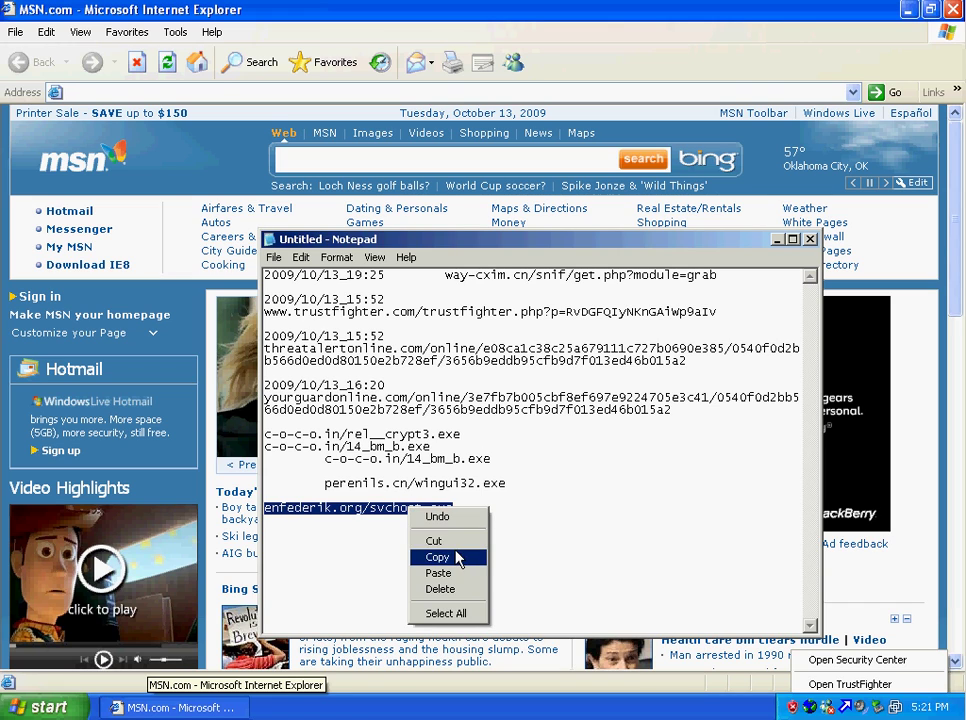
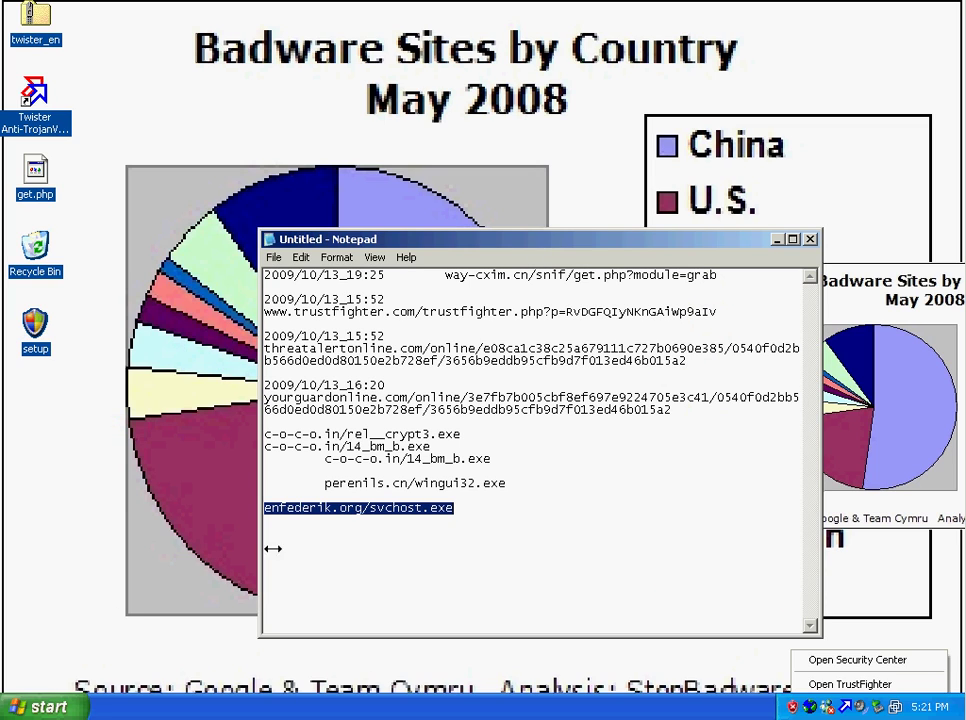
# Copy the perenils.cn/wingui32.exe address from the Notepad list and launch Internet Explorer from the Start menu.
pyautogui.moveTo(507, 485); pyautogui.dragTo(323, 481)
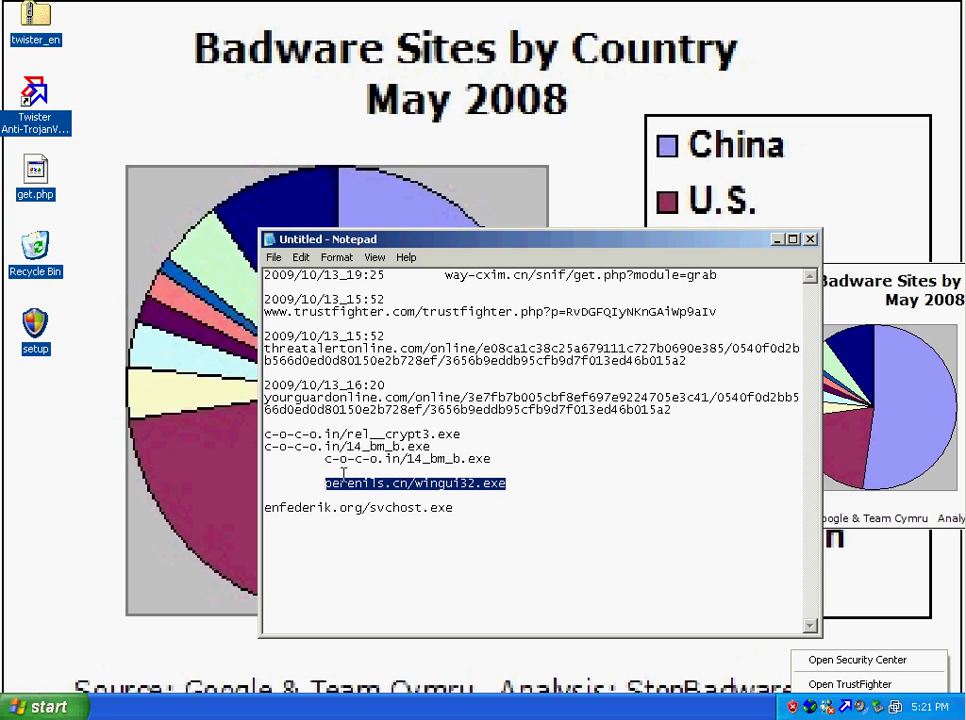
pyautogui.rightClick(383, 481)
pyautogui.click(405, 528)
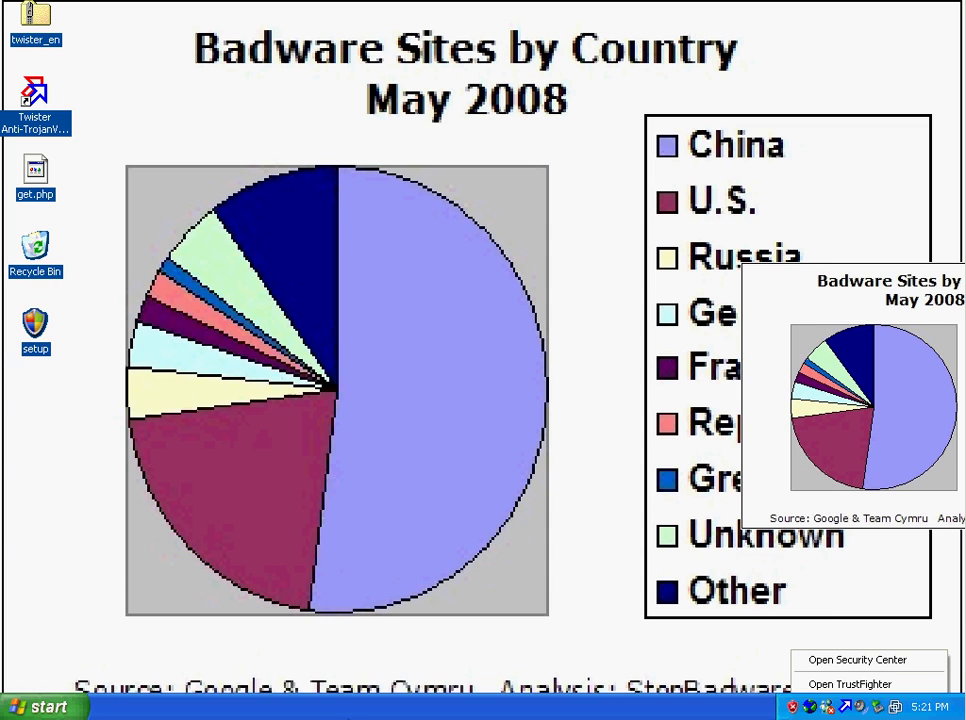
pyautogui.click(40, 707)
pyautogui.click(75, 386)
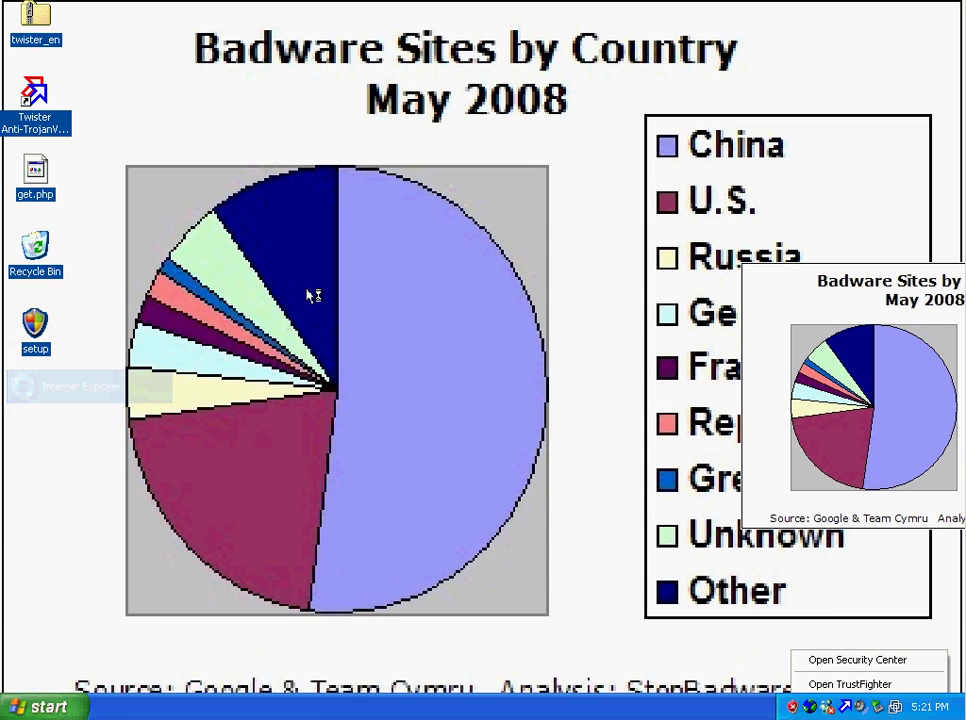
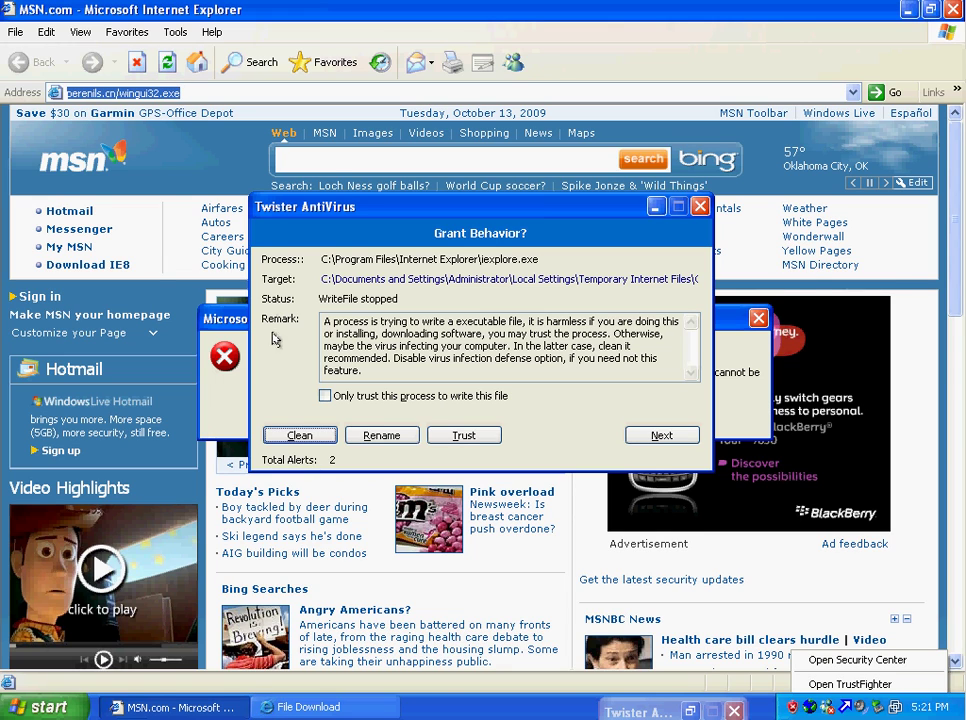
# Clean both Twister alerts, then restore Registry Protector and fix the setup.exe registry value.
pyautogui.click(300, 435)
pyautogui.click(312, 440)
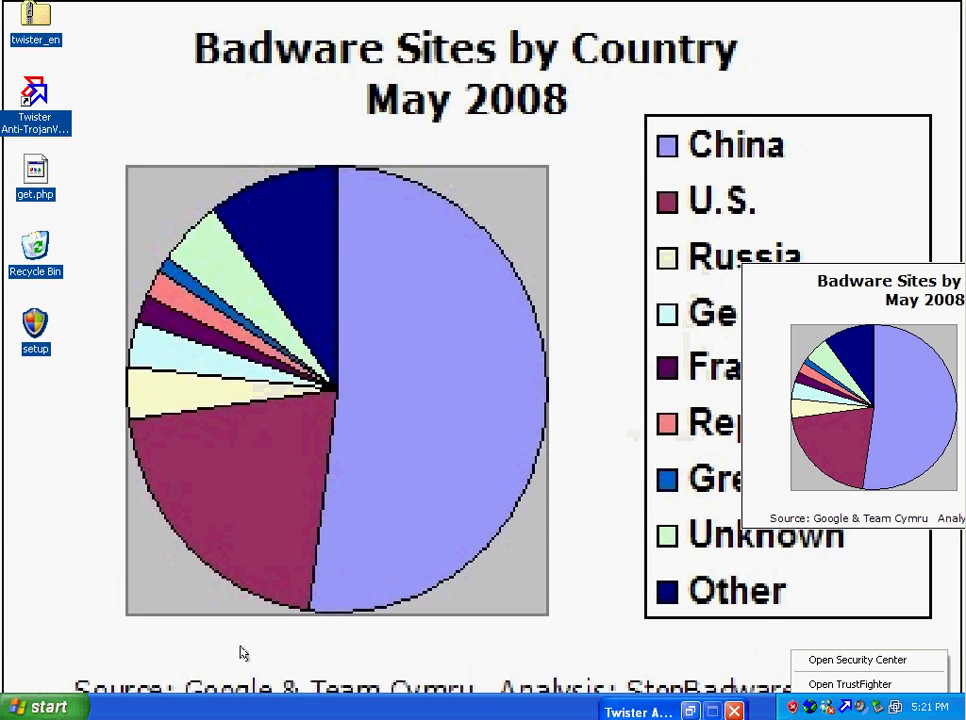
pyautogui.click(638, 711)
pyautogui.click(640, 582)
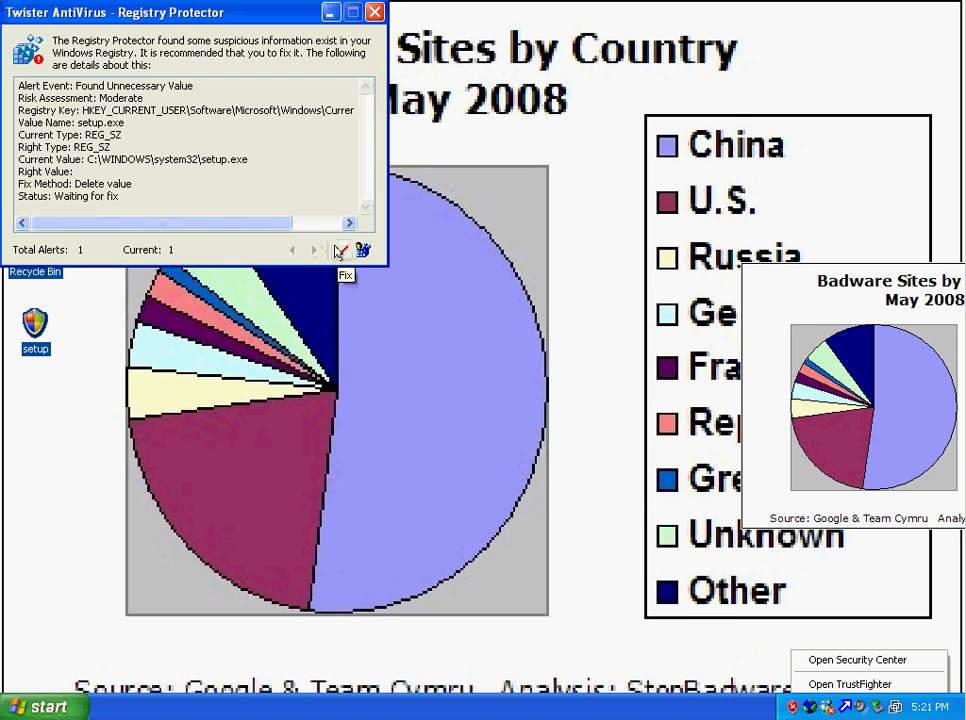
pyautogui.click(340, 250)
# Open and close Windows Security Center from the tray, then relaunch Internet Explorer from Start.
pyautogui.click(842, 660)
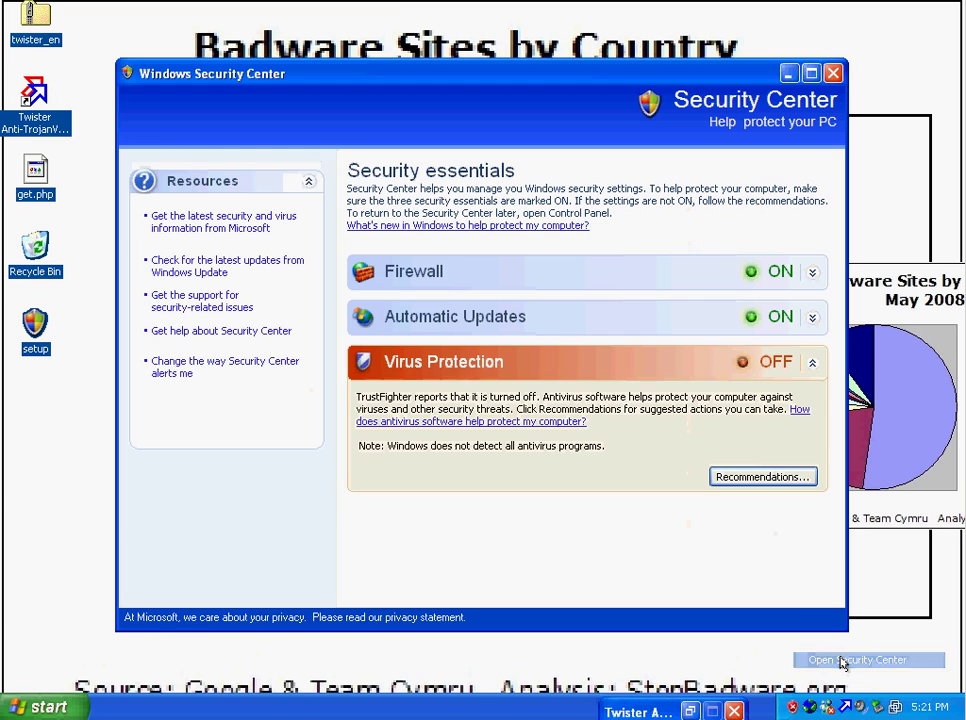
pyautogui.click(832, 73)
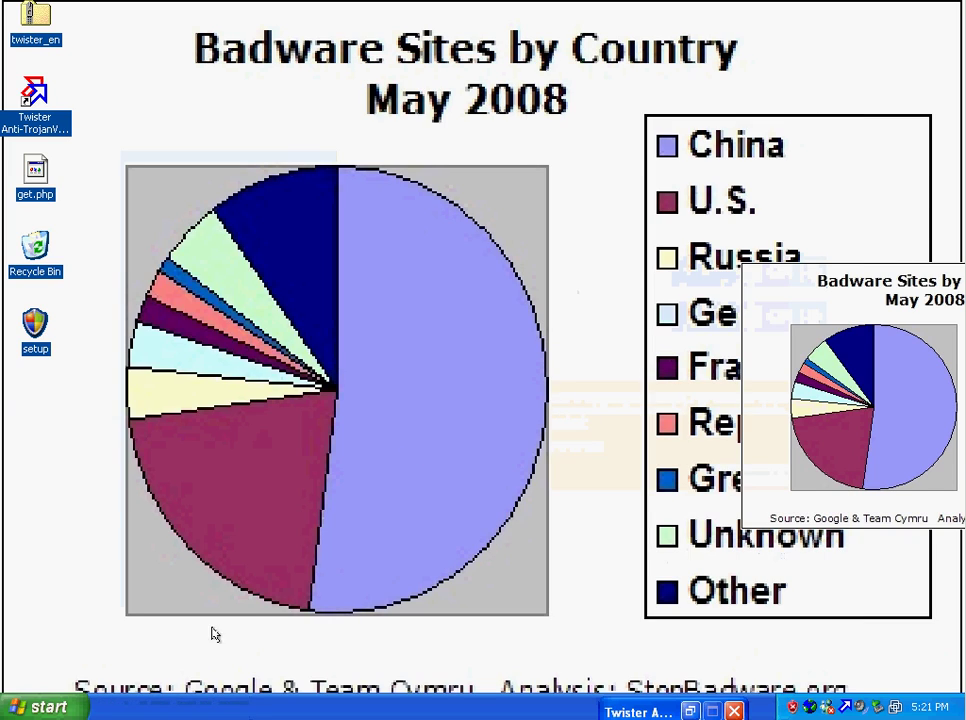
pyautogui.click(40, 707)
pyautogui.click(100, 384)
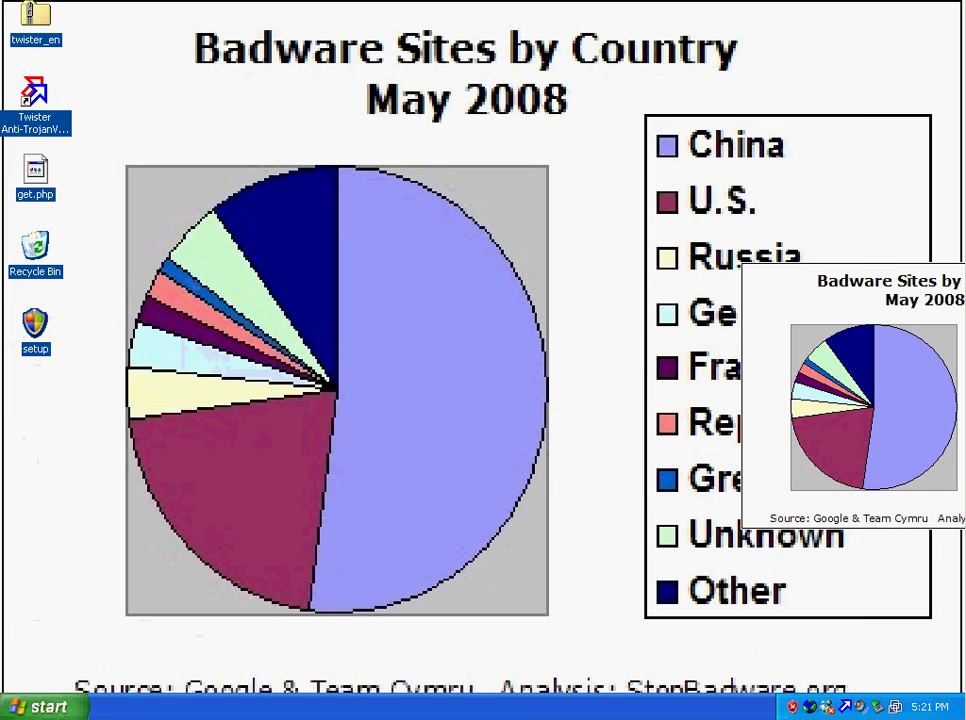
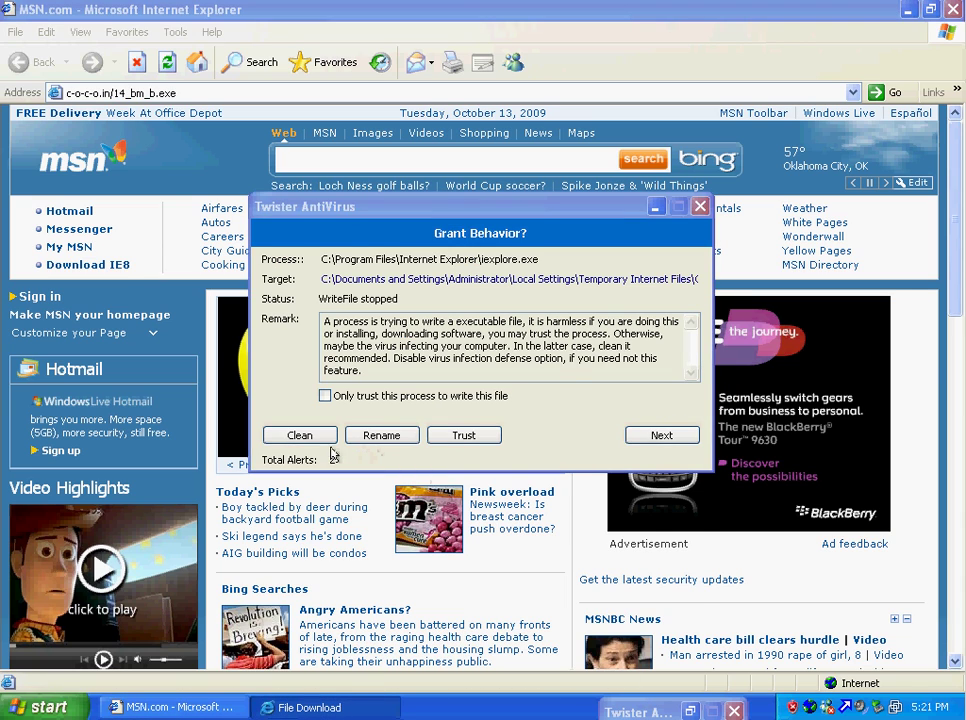
# Clean the suspicious executable download, then let Windows fix the broken Internet Explorer shortcut.
pyautogui.click(299, 437)
pyautogui.click(80, 705)
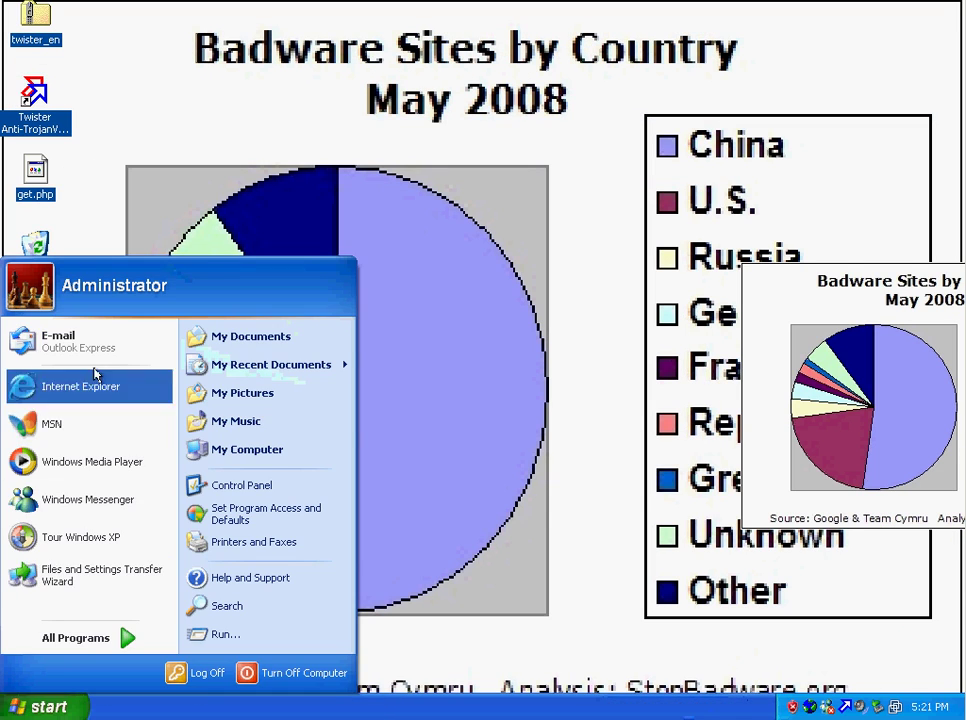
pyautogui.click(75, 388)
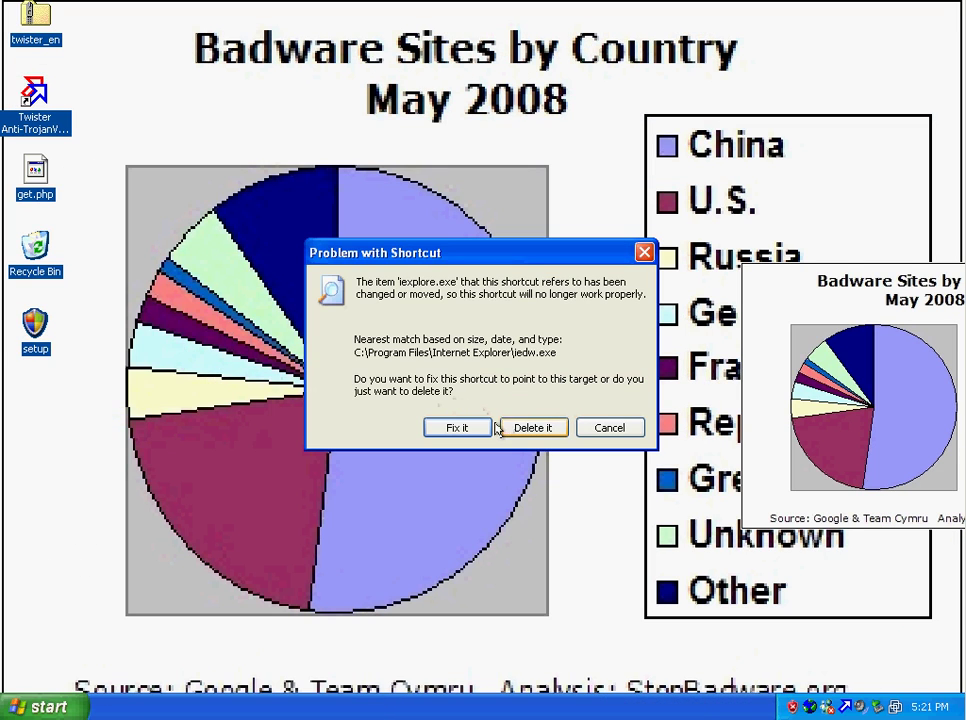
pyautogui.click(456, 428)
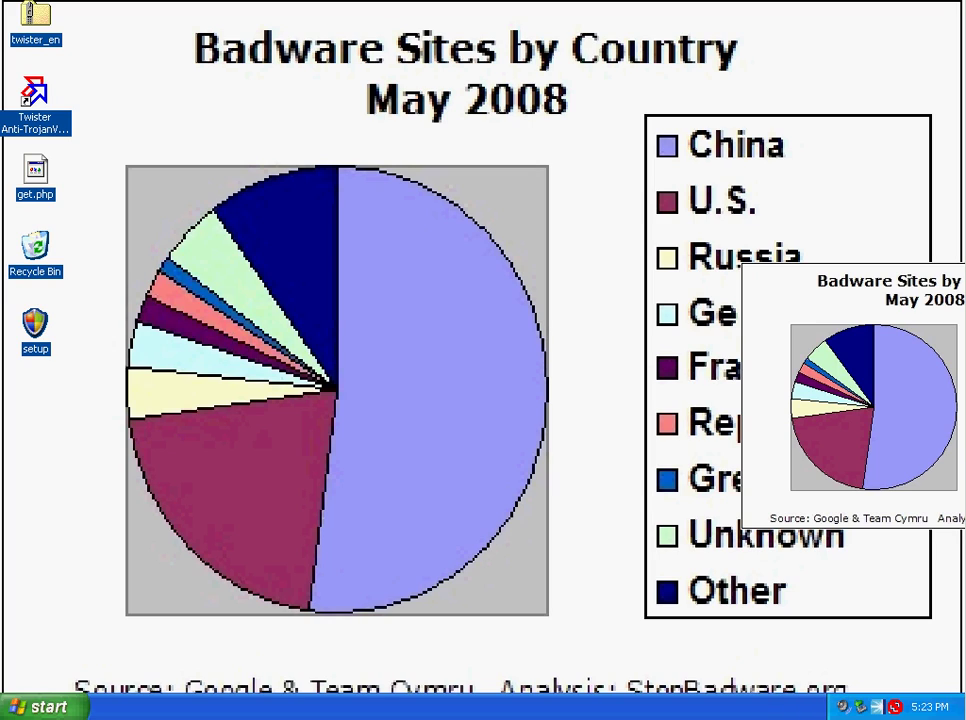
# Exit Immunet Protect from its tray menu and open Task Manager.
pyautogui.rightClick(878, 710)
pyautogui.click(740, 693)
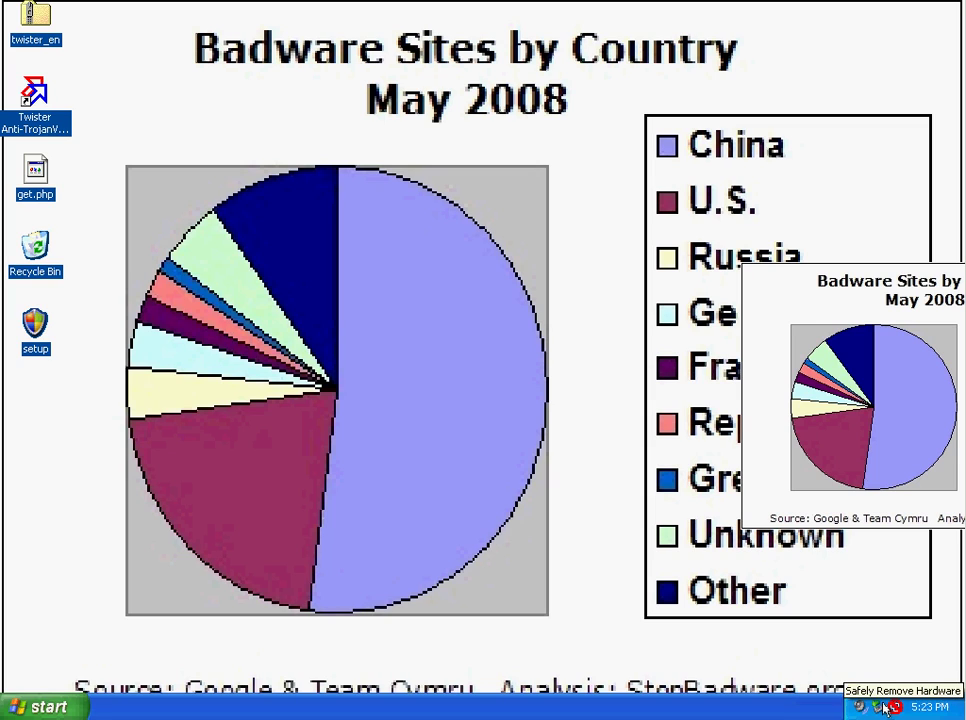
pyautogui.rightClick(600, 704)
pyautogui.click(628, 647)
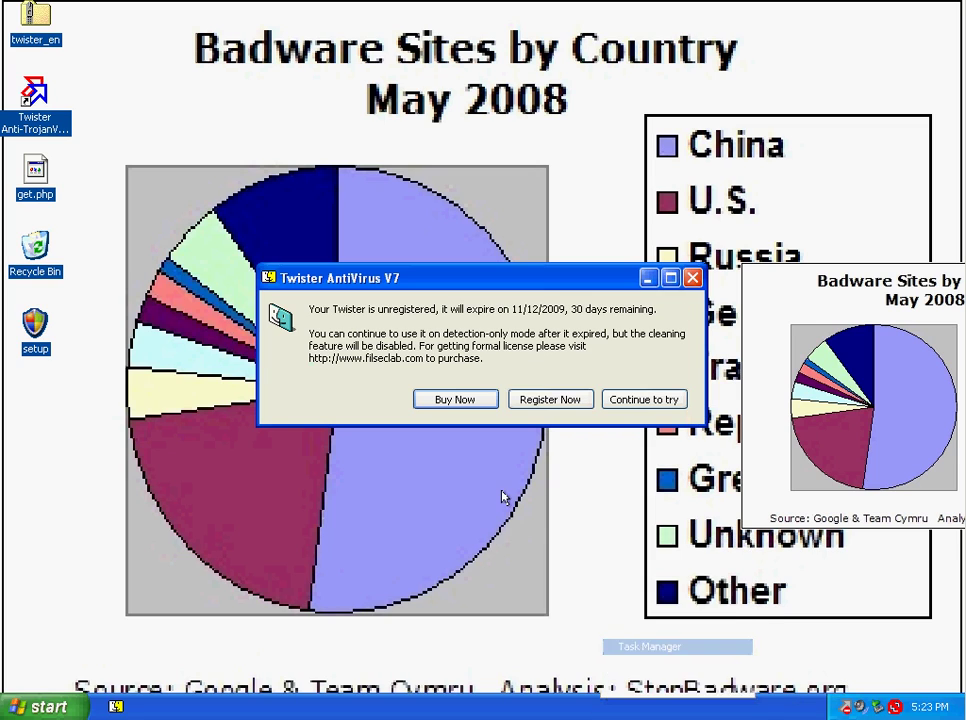
# Continue the unregistered Twister trial and sort Task Manager processes by Image Name.
pyautogui.click(440, 283)
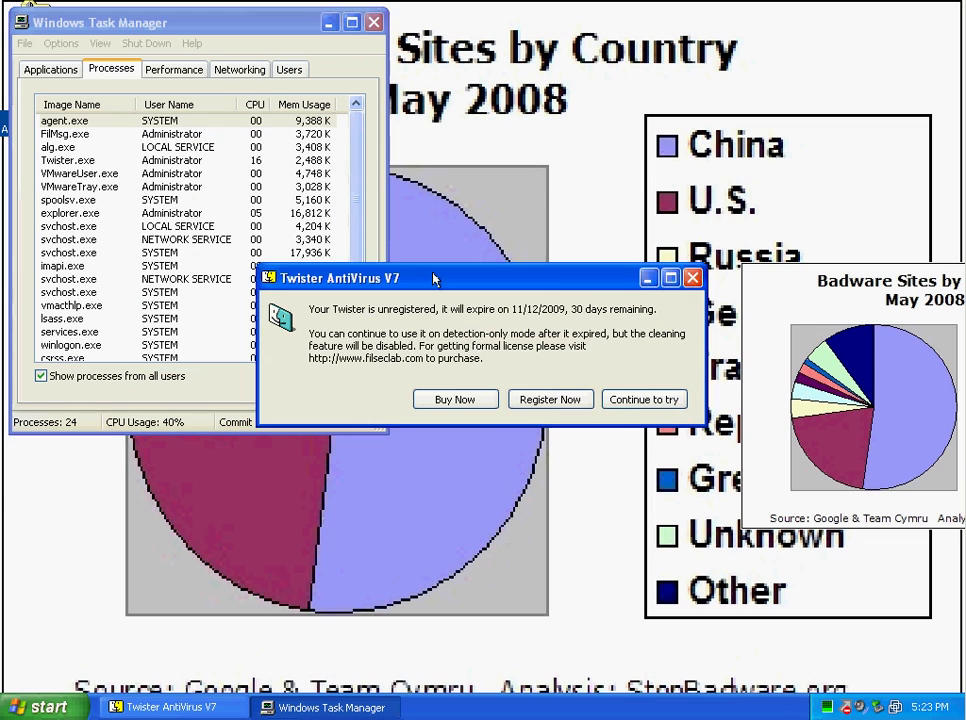
pyautogui.moveTo(440, 283); pyautogui.dragTo(531, 130)
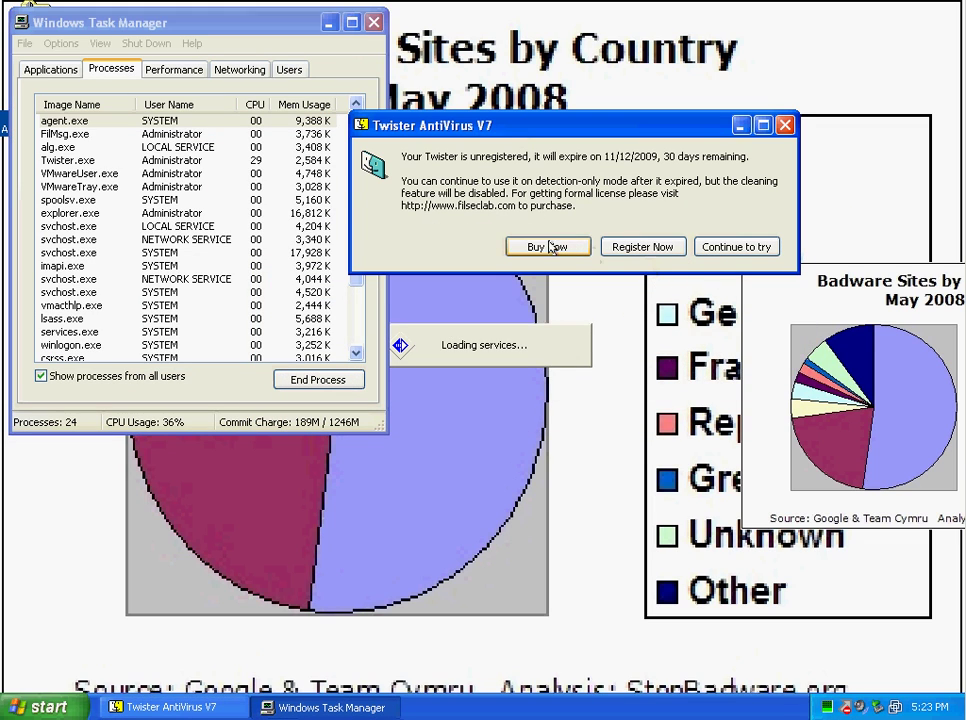
pyautogui.click(737, 246)
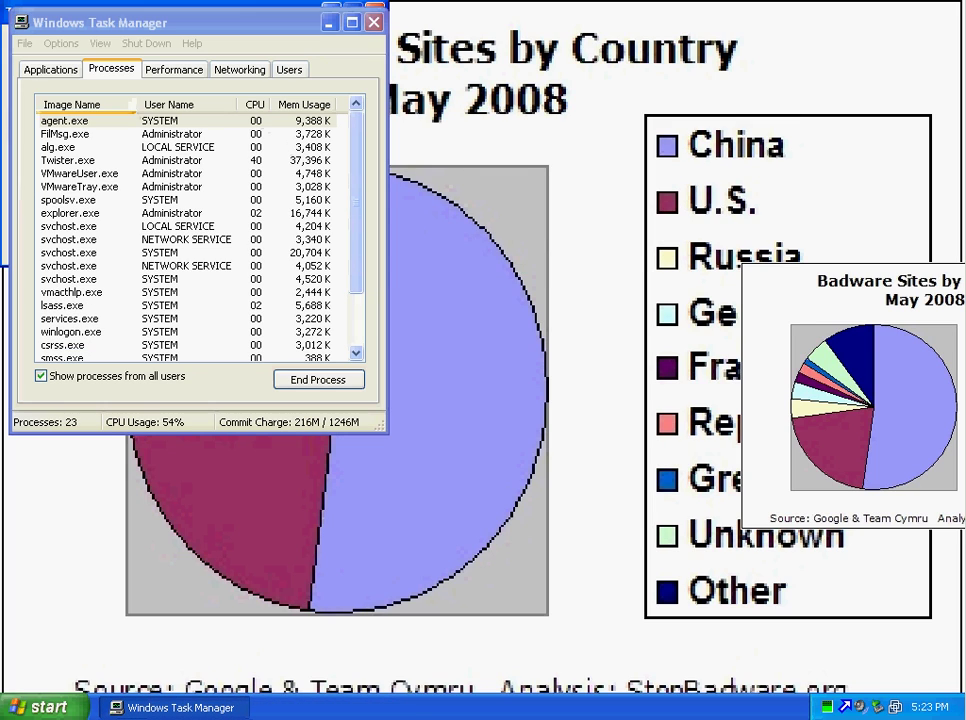
pyautogui.click(112, 103)
pyautogui.moveTo(267, 26); pyautogui.dragTo(677, 131)
# Fix the unnecessary setup.exe startup registry value in the Registry Protector alert.
pyautogui.moveTo(76, 122); pyautogui.dragTo(158, 134)
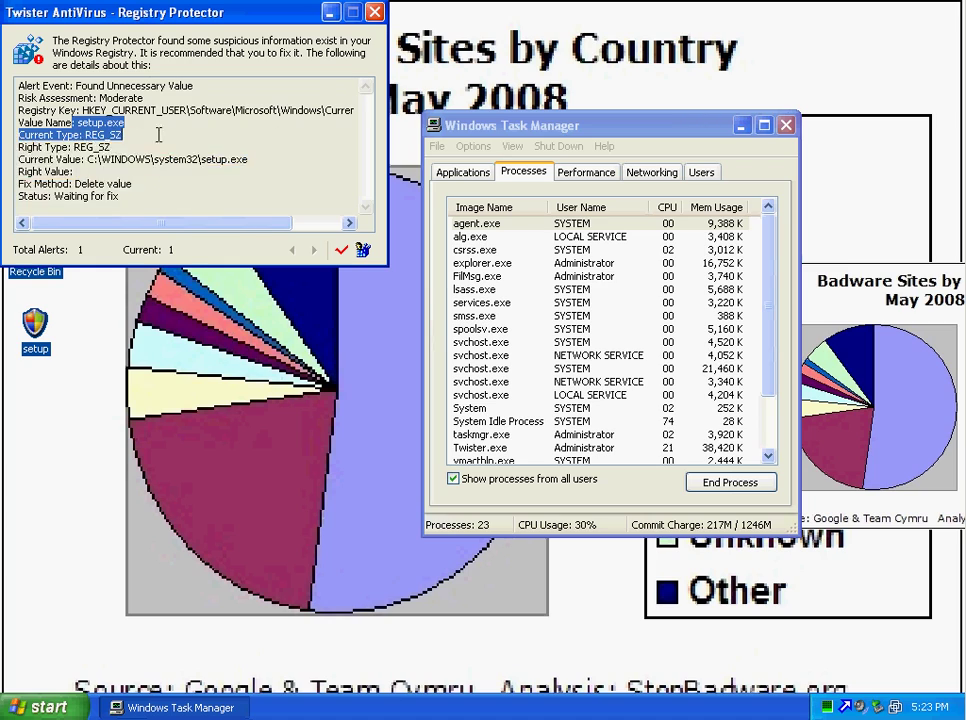
pyautogui.click(206, 183)
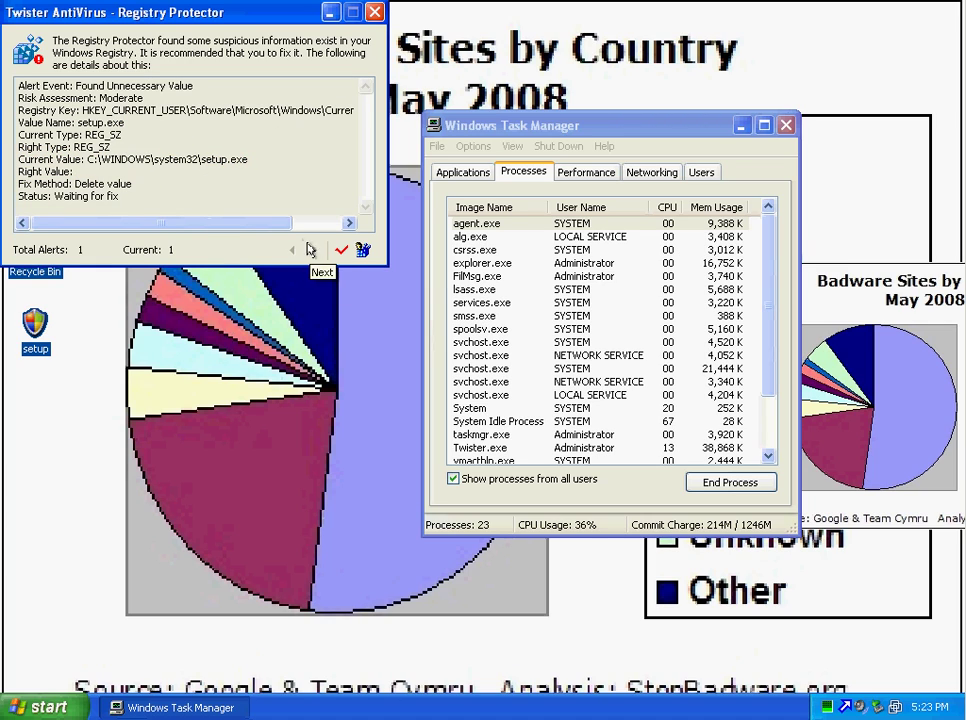
pyautogui.click(342, 249)
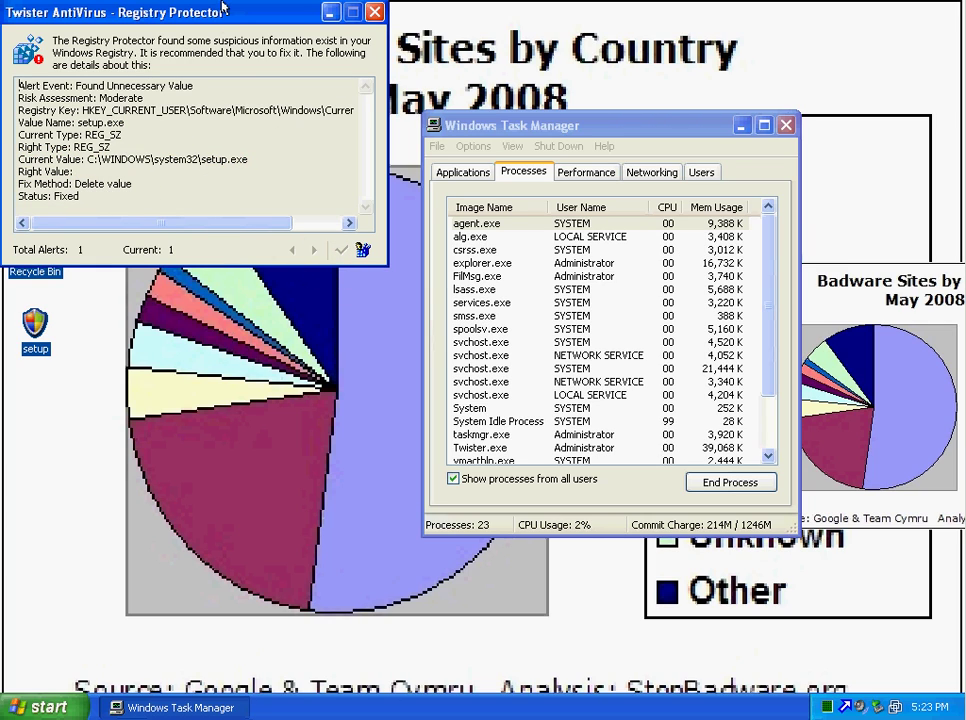
pyautogui.moveTo(348, 12); pyautogui.dragTo(505, 221)
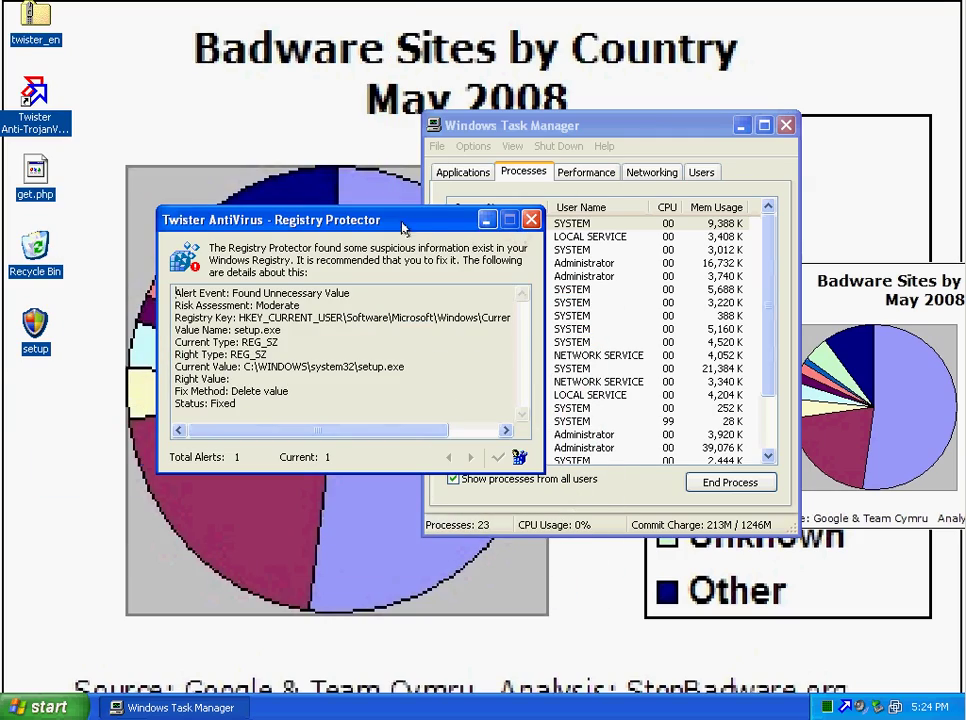
# Select the FilMsg.exe process in Task Manager's process list.
pyautogui.click(600, 303)
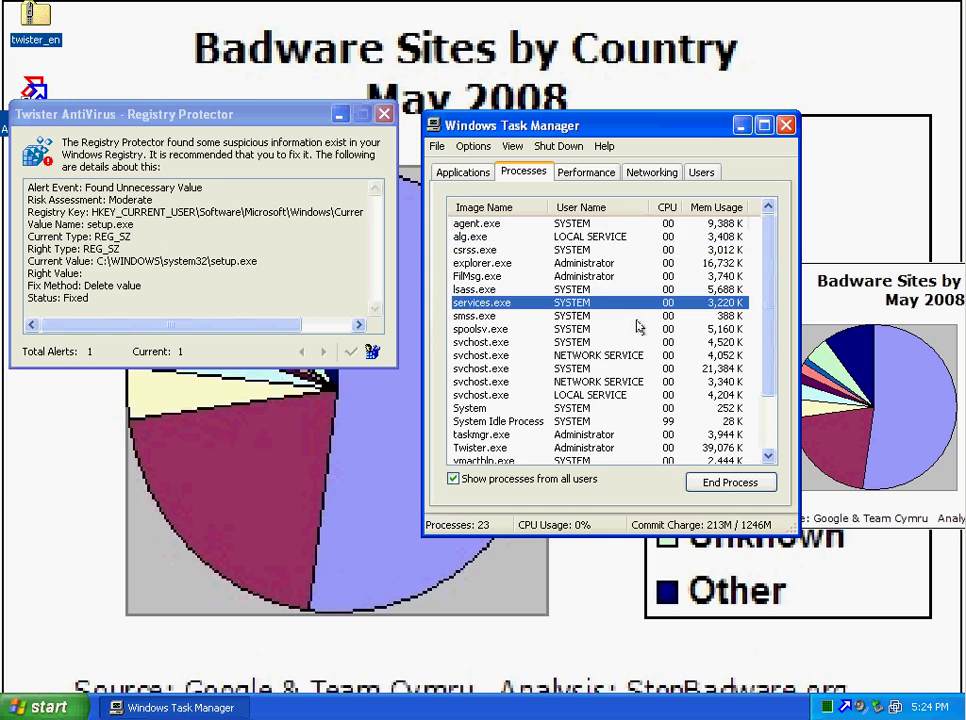
pyautogui.scroll(-2, 610, 317)
pyautogui.scroll(2, 608, 316)
pyautogui.click(533, 277)
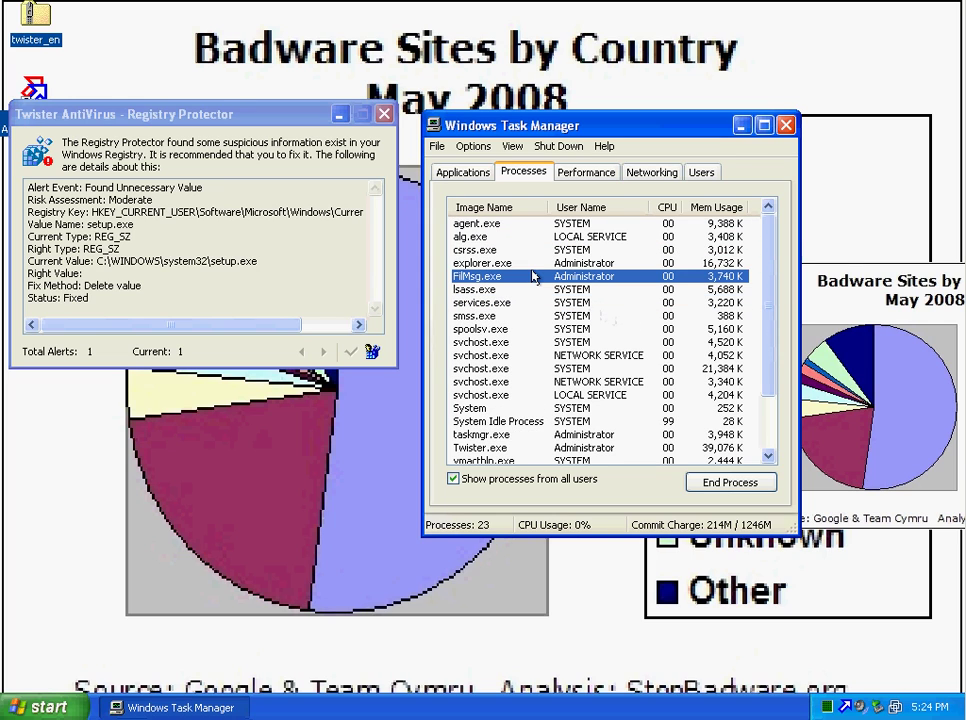
# Browse the Filseclab, Accessories and Startup folders under Start > All Programs.
pyautogui.click(78, 705)
pyautogui.moveTo(110, 638)
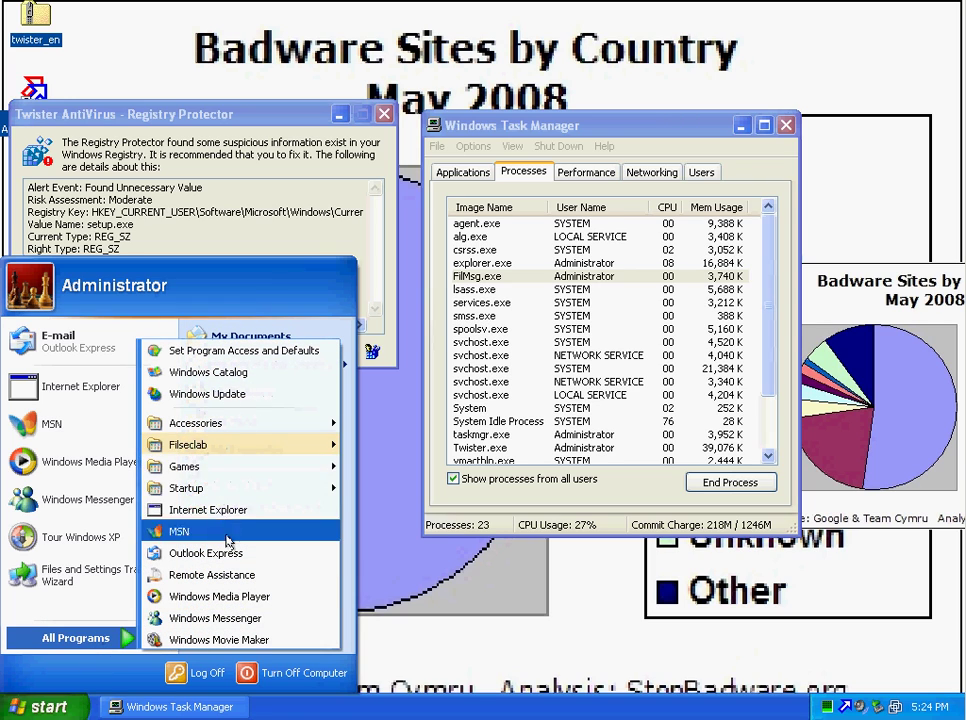
pyautogui.moveTo(244, 446)
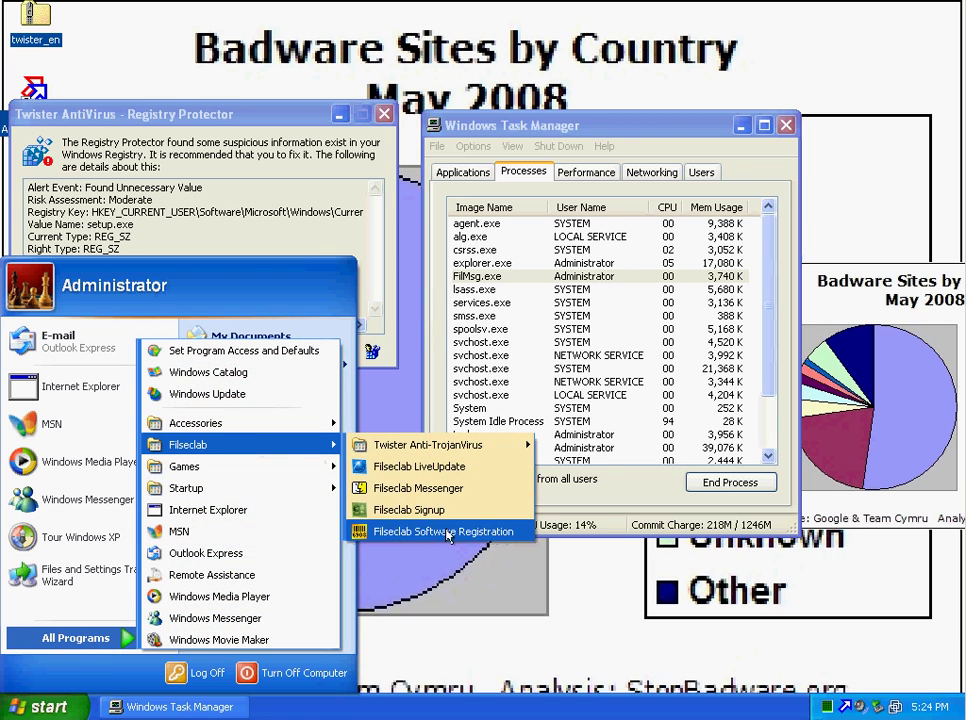
pyautogui.moveTo(241, 422)
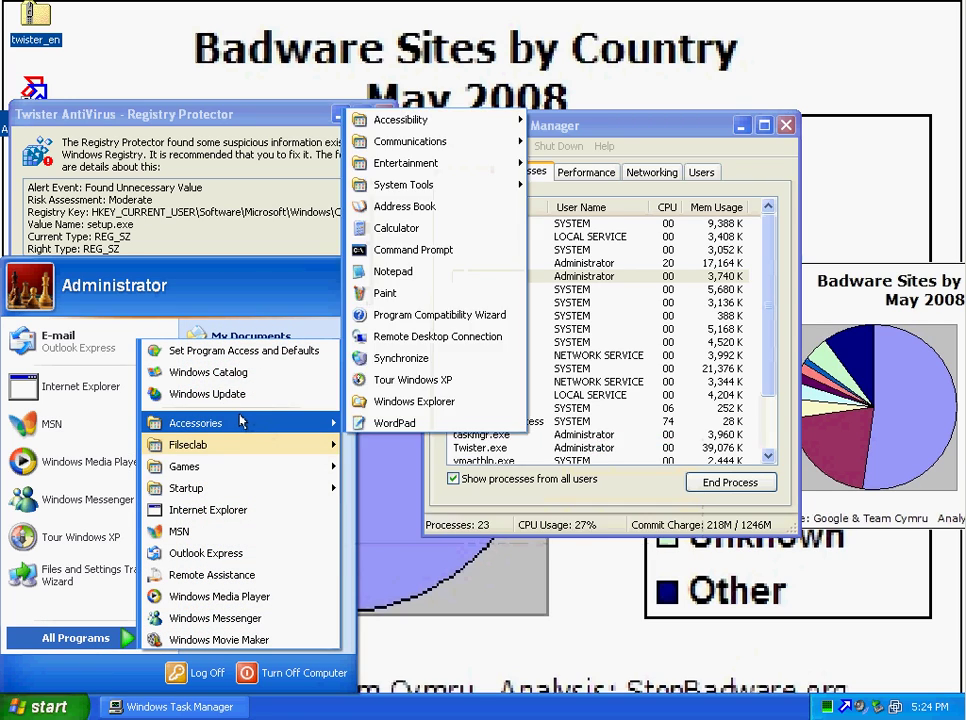
pyautogui.moveTo(201, 491)
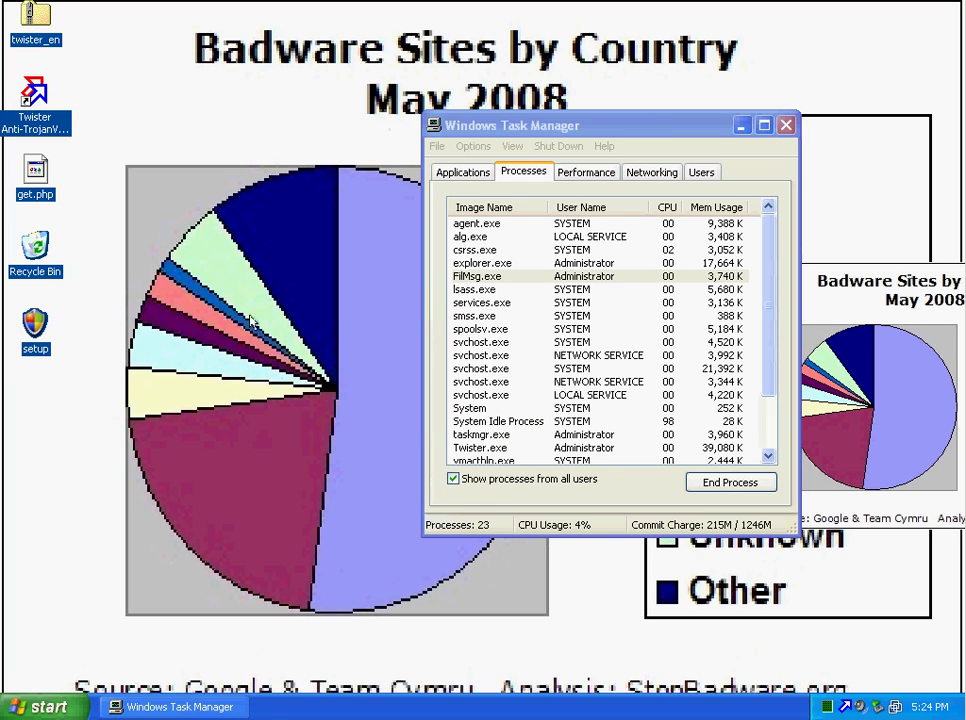
# Bring Task Manager back to the front and close it.
pyautogui.rightClick(434, 706)
pyautogui.click(470, 655)
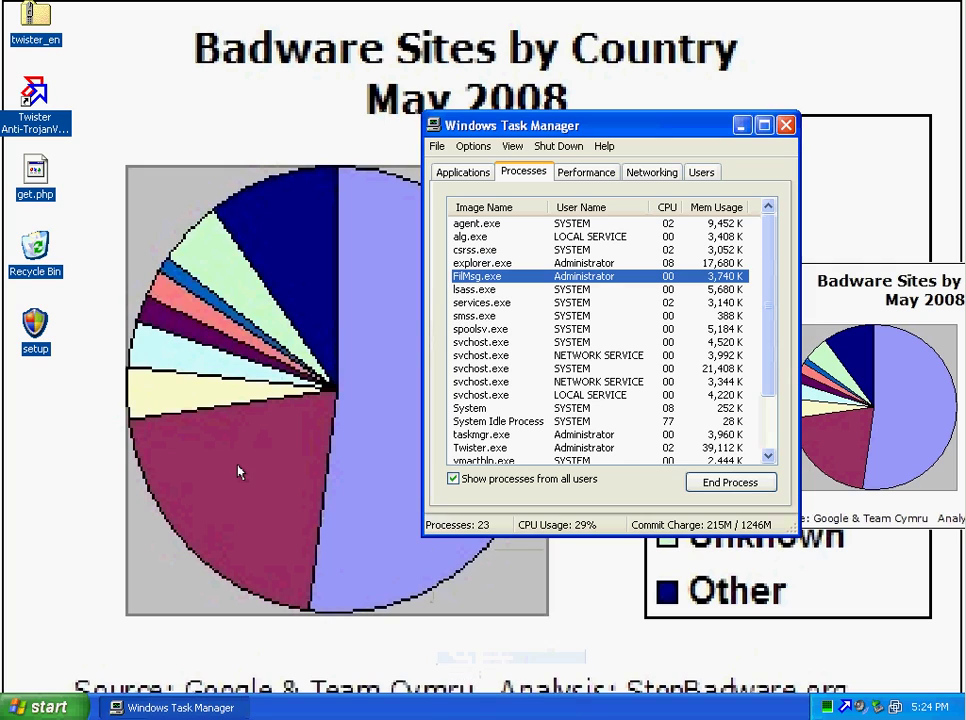
pyautogui.click(348, 310)
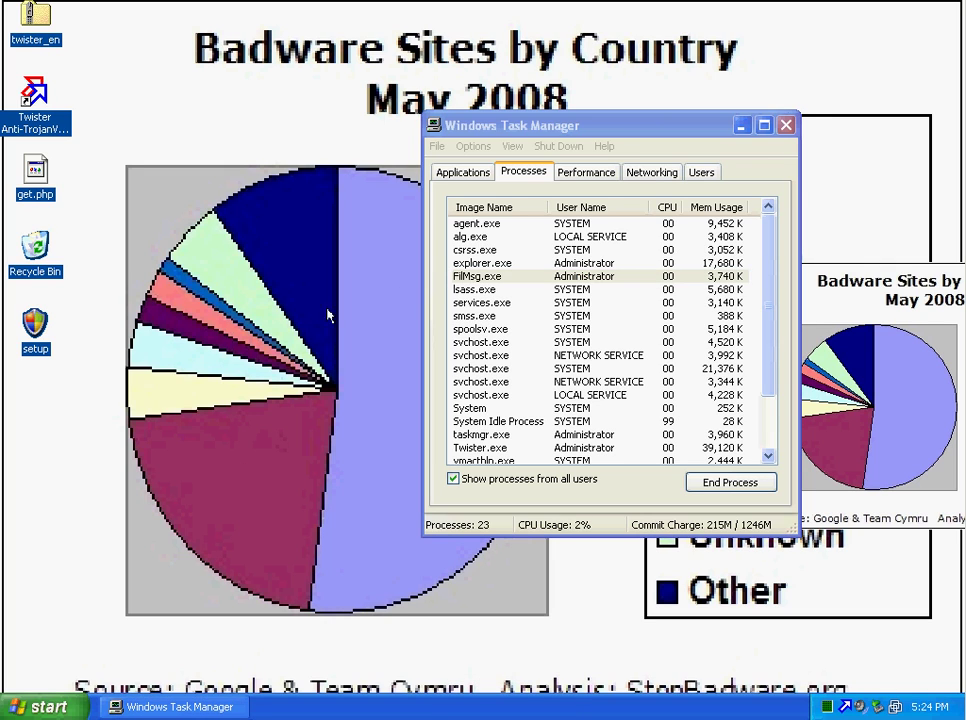
pyautogui.click(786, 125)
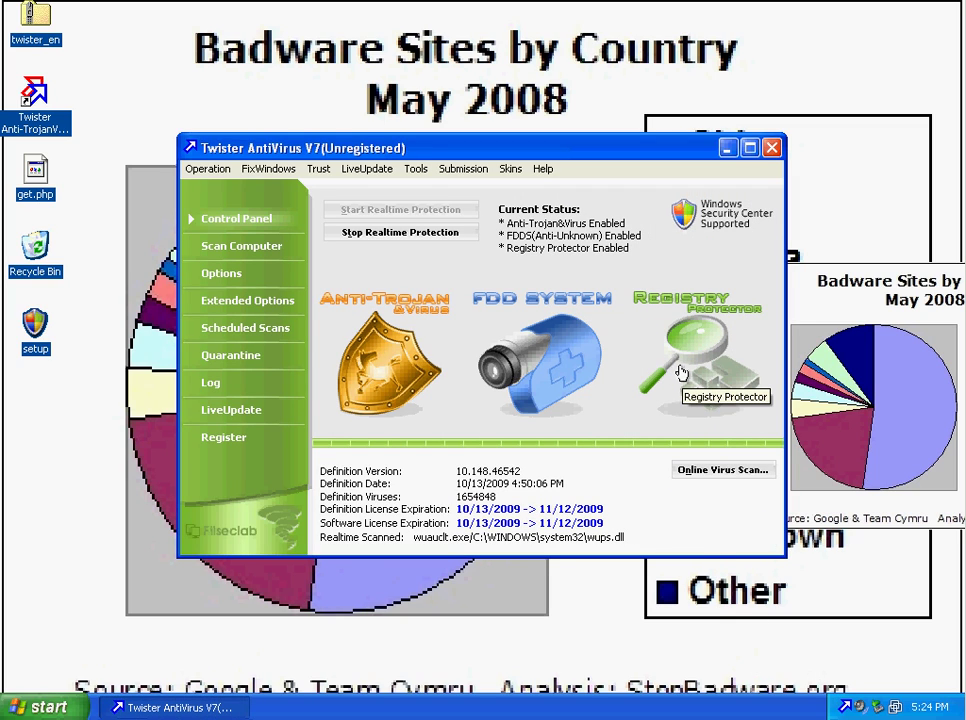
# Cancel stopping the Registry Protector and show the Scan Computer page with My Computer's drives.
pyautogui.click(640, 365)
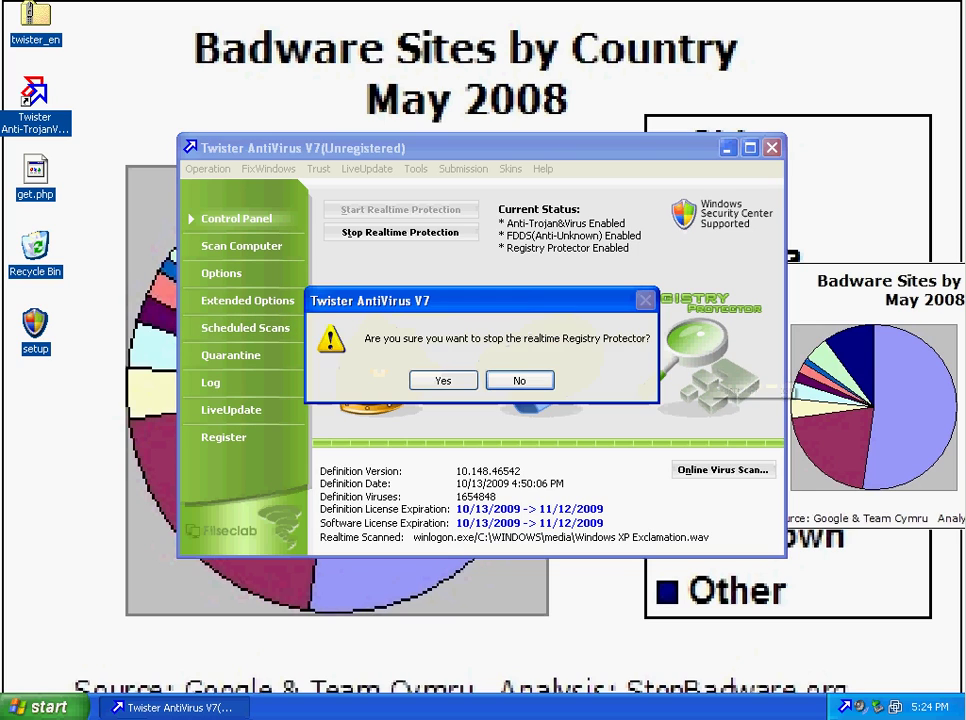
pyautogui.click(520, 380)
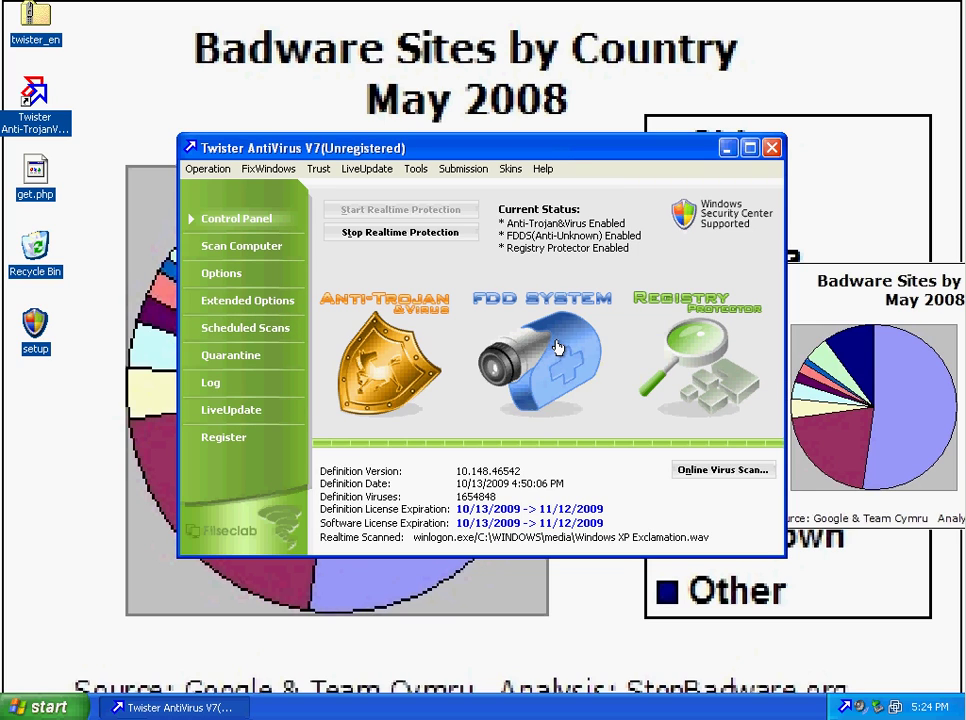
pyautogui.click(237, 246)
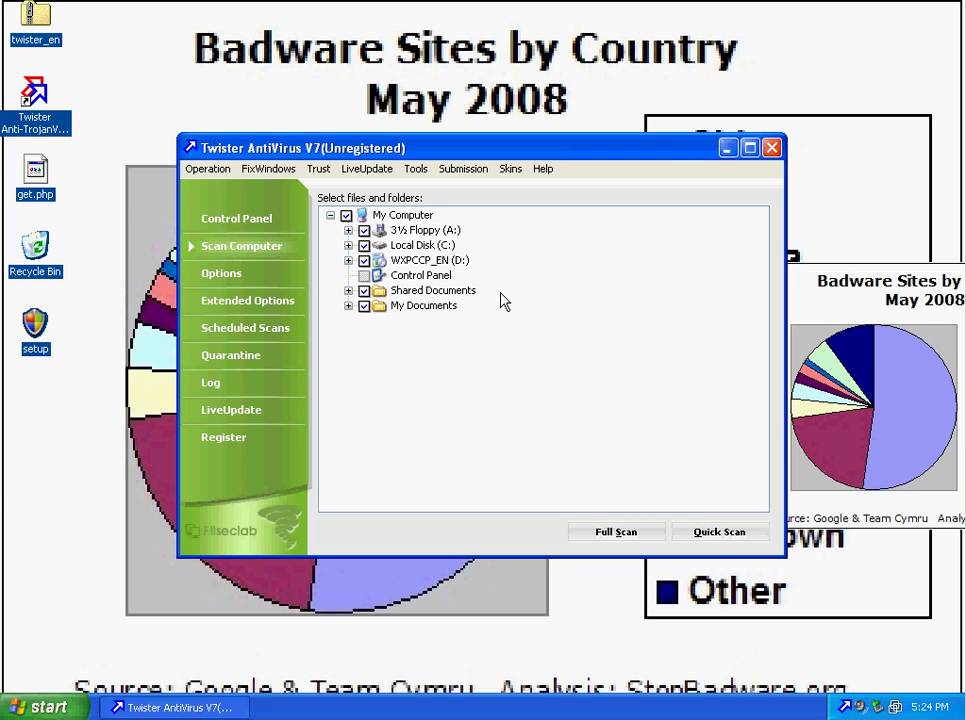
# Choose the Advanced Mode preset in Twister's Option Project settings.
pyautogui.moveTo(446, 148); pyautogui.dragTo(393, 98)
pyautogui.click(188, 228)
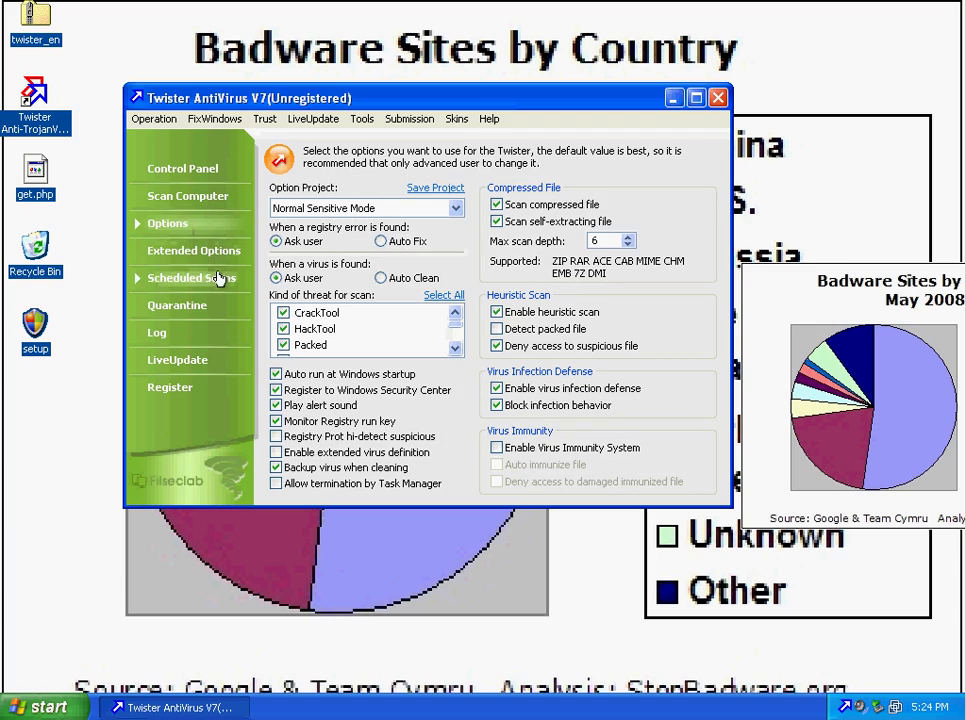
pyautogui.click(455, 208)
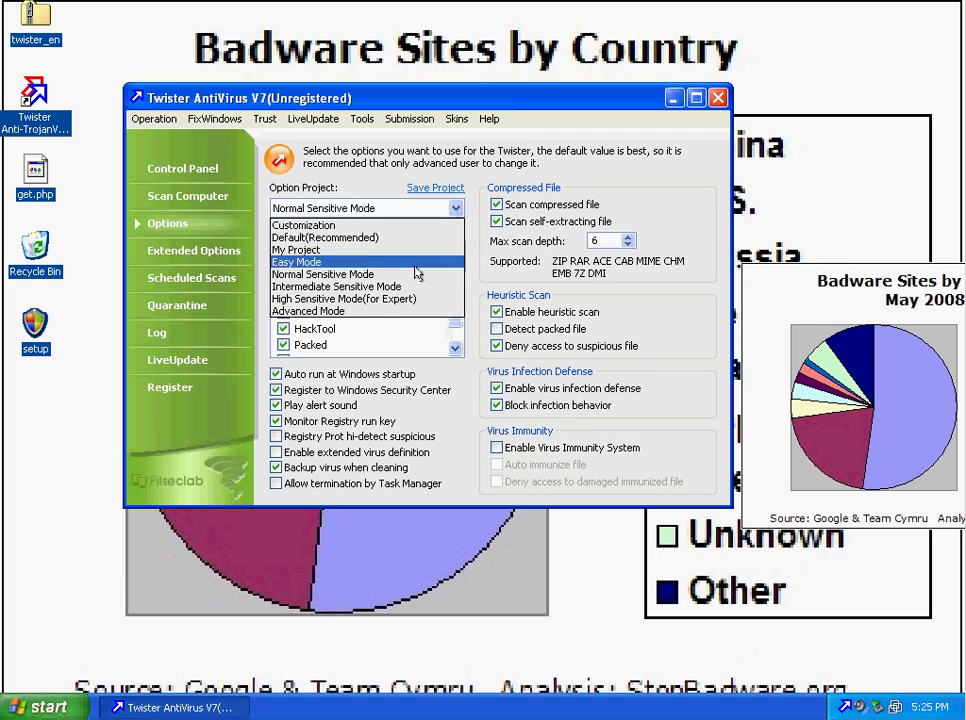
pyautogui.click(330, 312)
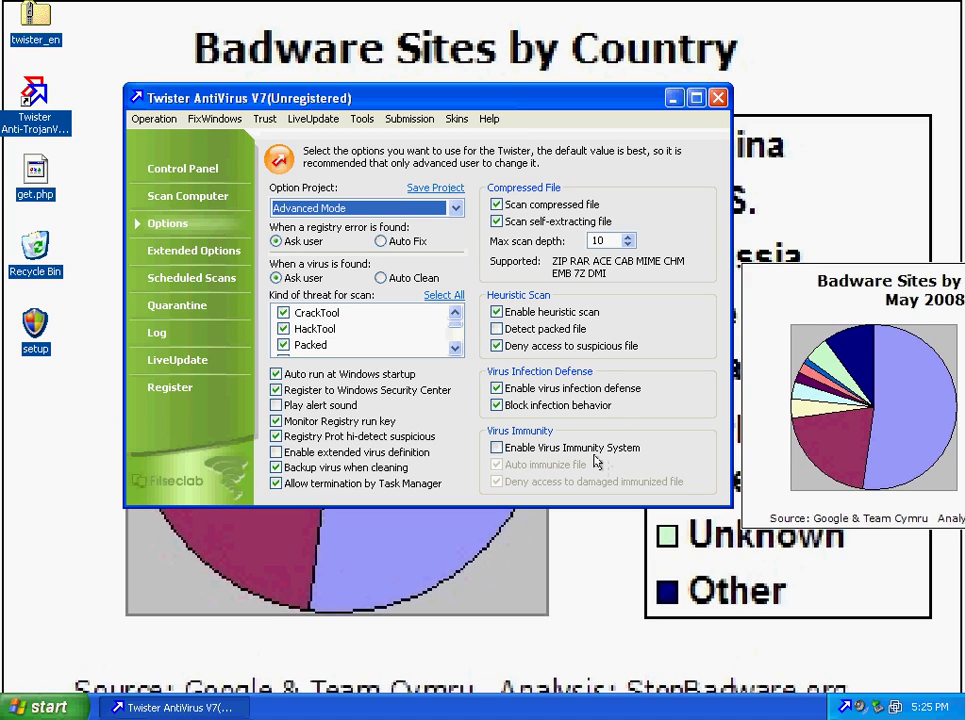
# Enable the Virus Immunity System and packed-file detection, confirming both prompts.
pyautogui.click(505, 448)
pyautogui.click(388, 346)
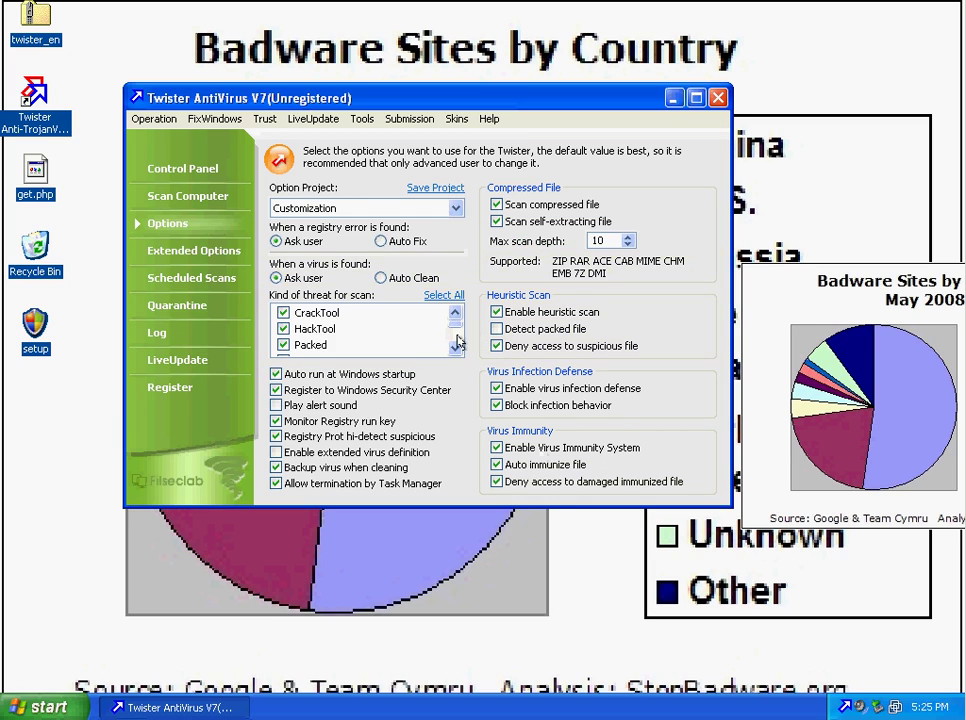
pyautogui.click(497, 329)
pyautogui.click(390, 345)
pyautogui.click(194, 200)
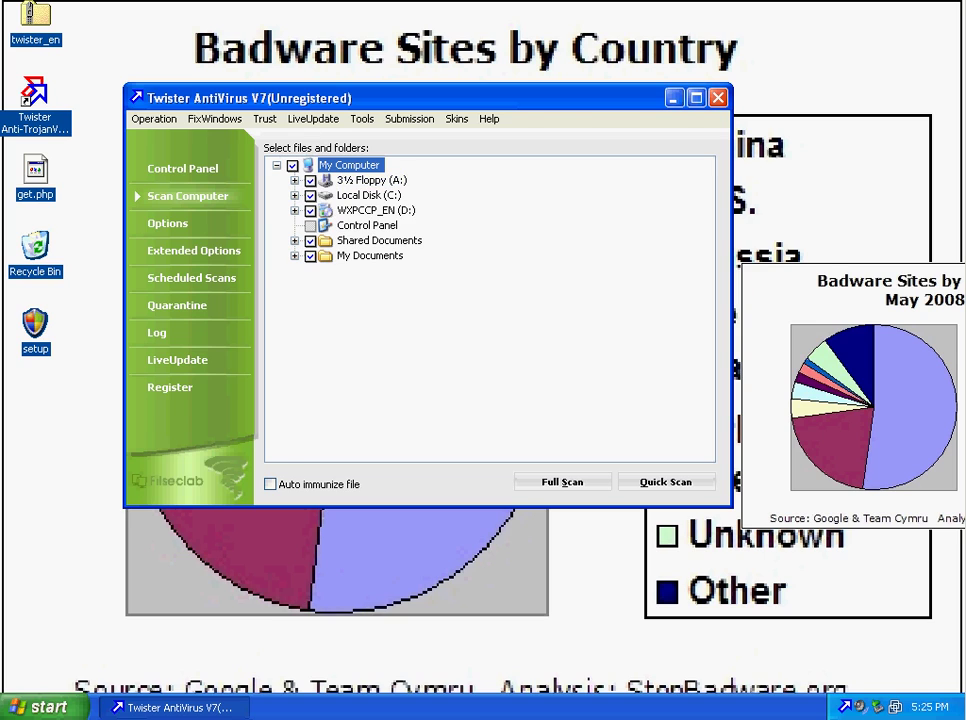
# Start a Full Scan of the computer.
pyautogui.click(562, 482)
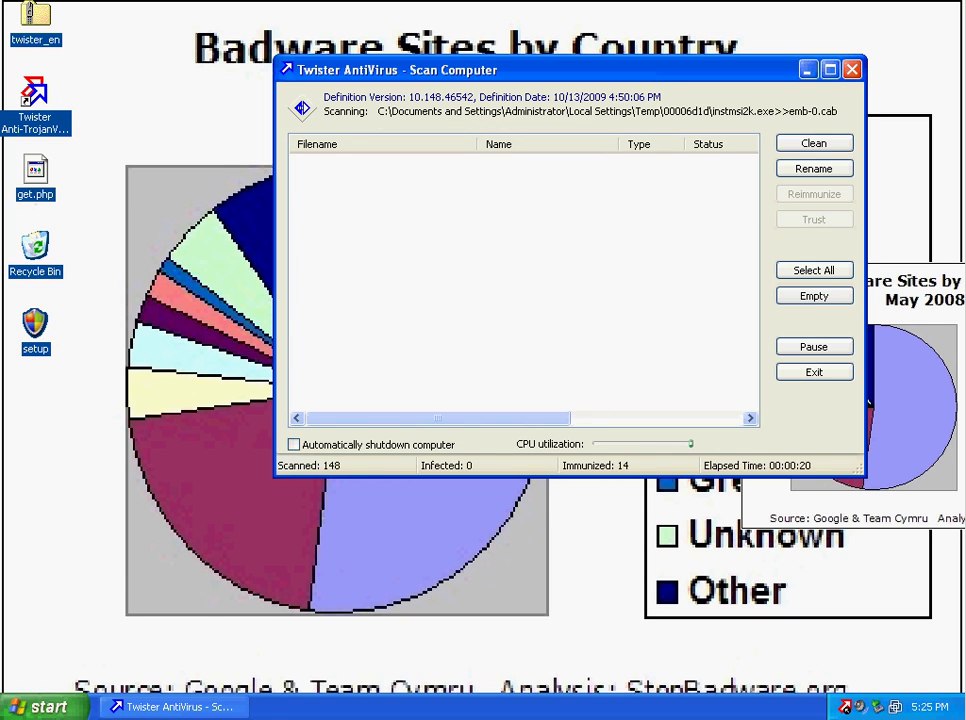
pyautogui.click(45, 707)
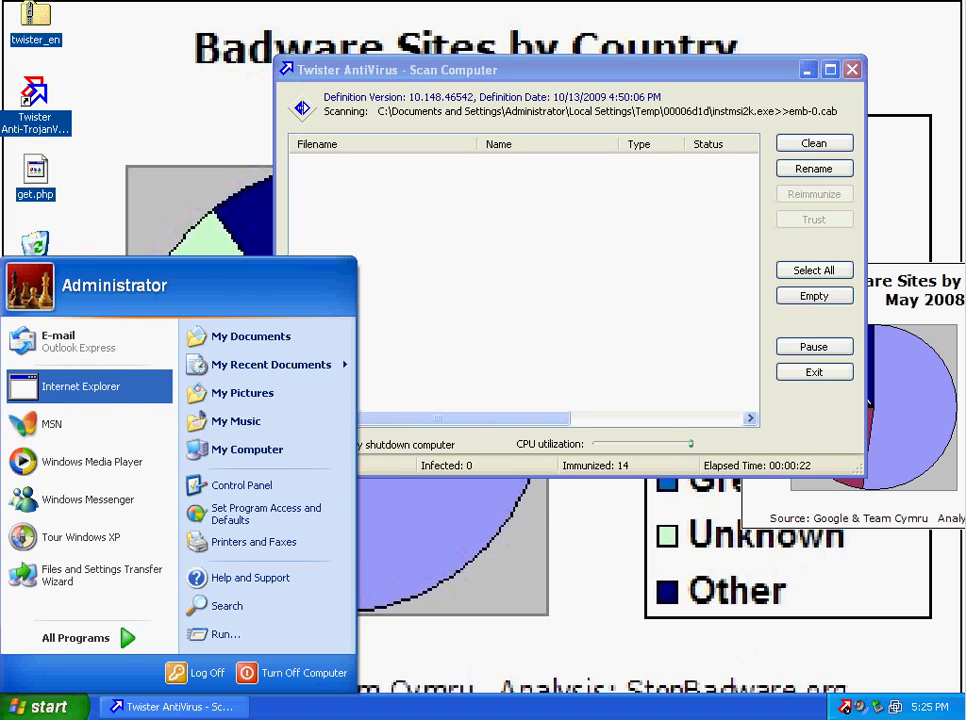
pyautogui.click(80, 386)
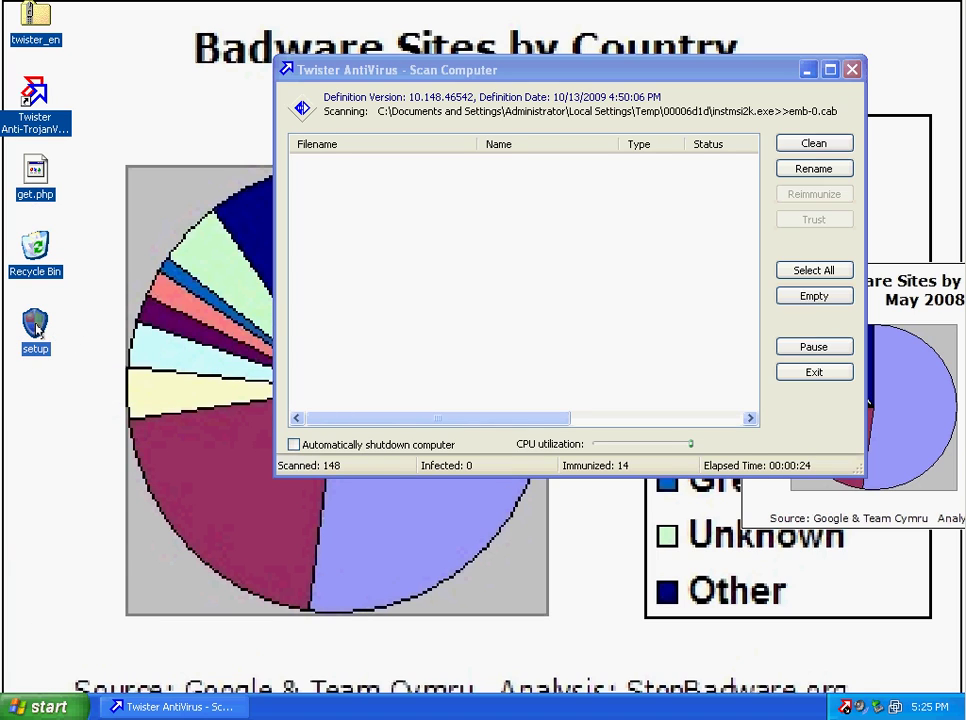
# Inspect the desktop setup file's Version, Compatibility and General properties, then cancel.
pyautogui.rightClick(36, 331)
pyautogui.click(101, 360)
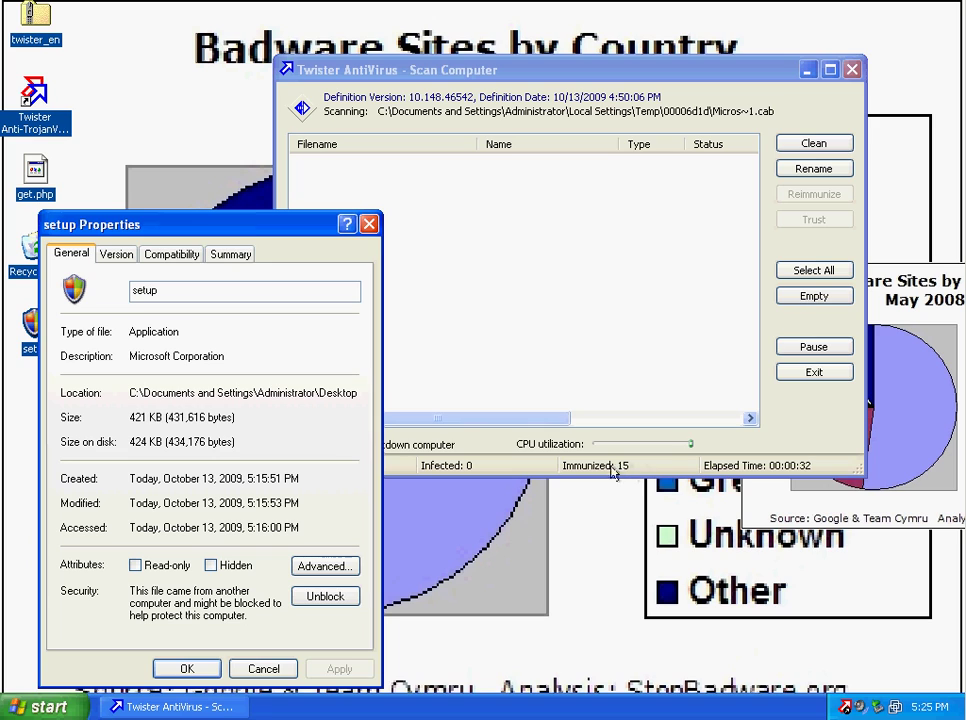
pyautogui.click(116, 254)
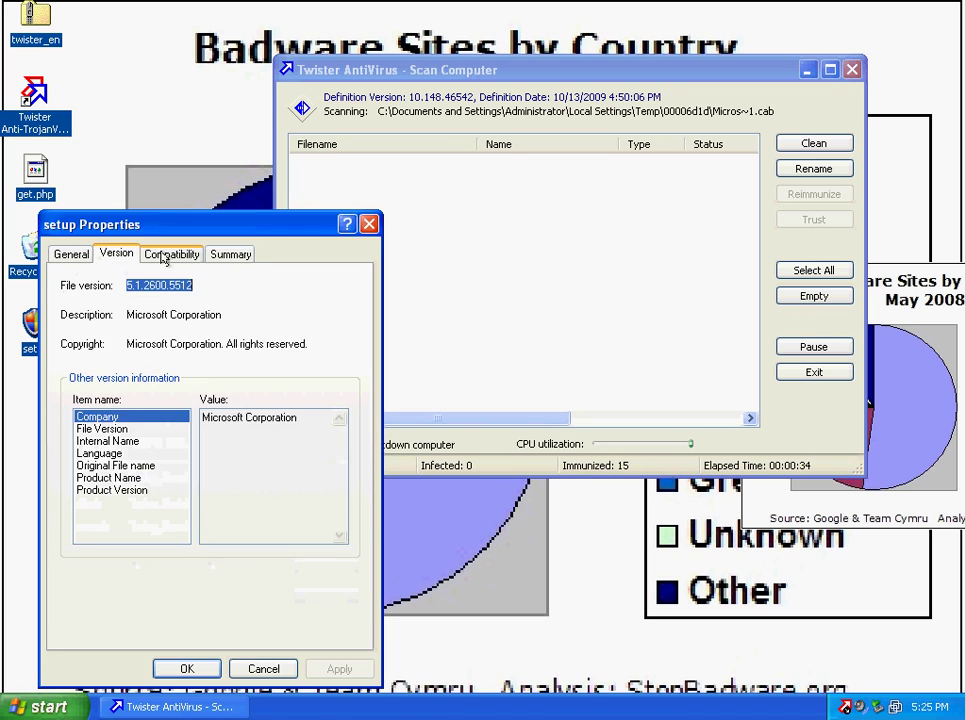
pyautogui.click(198, 257)
pyautogui.click(78, 257)
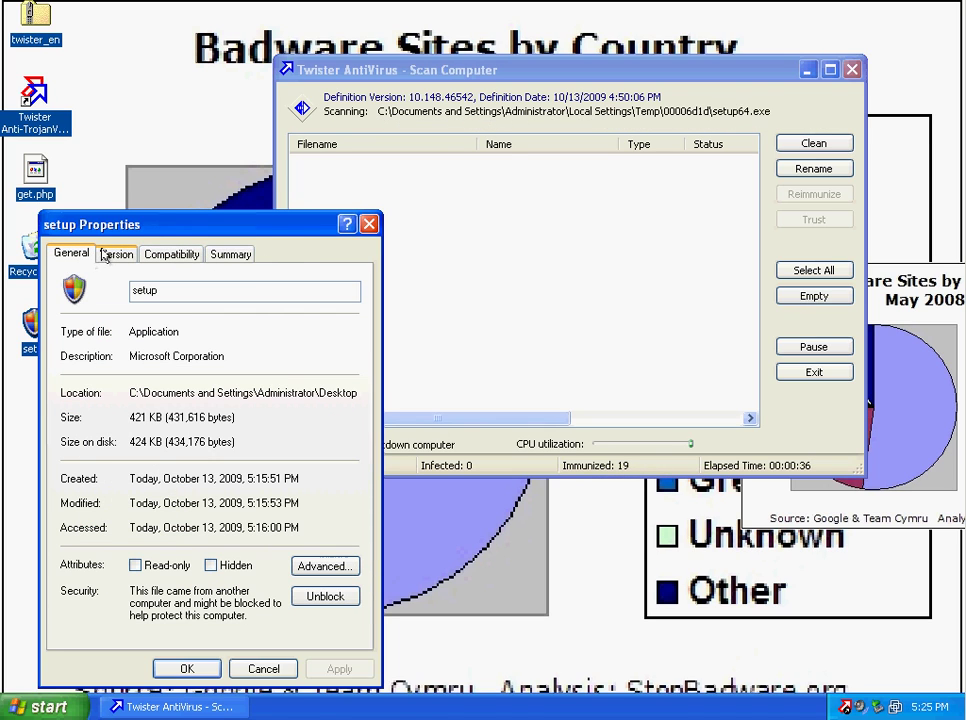
pyautogui.moveTo(209, 393); pyautogui.dragTo(548, 392)
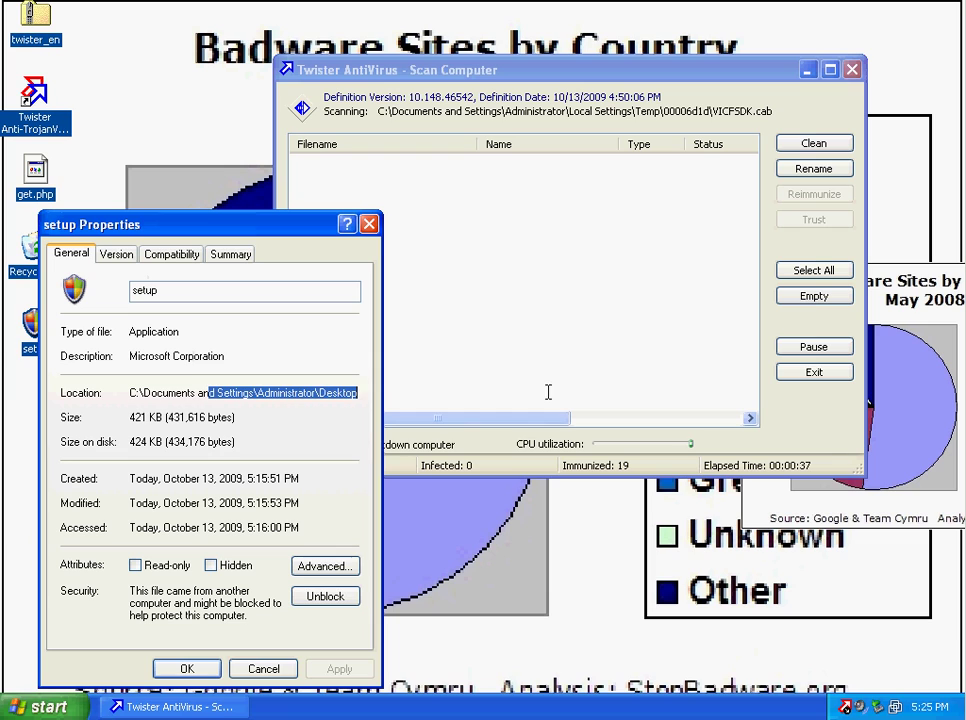
pyautogui.click(261, 667)
pyautogui.click(42, 706)
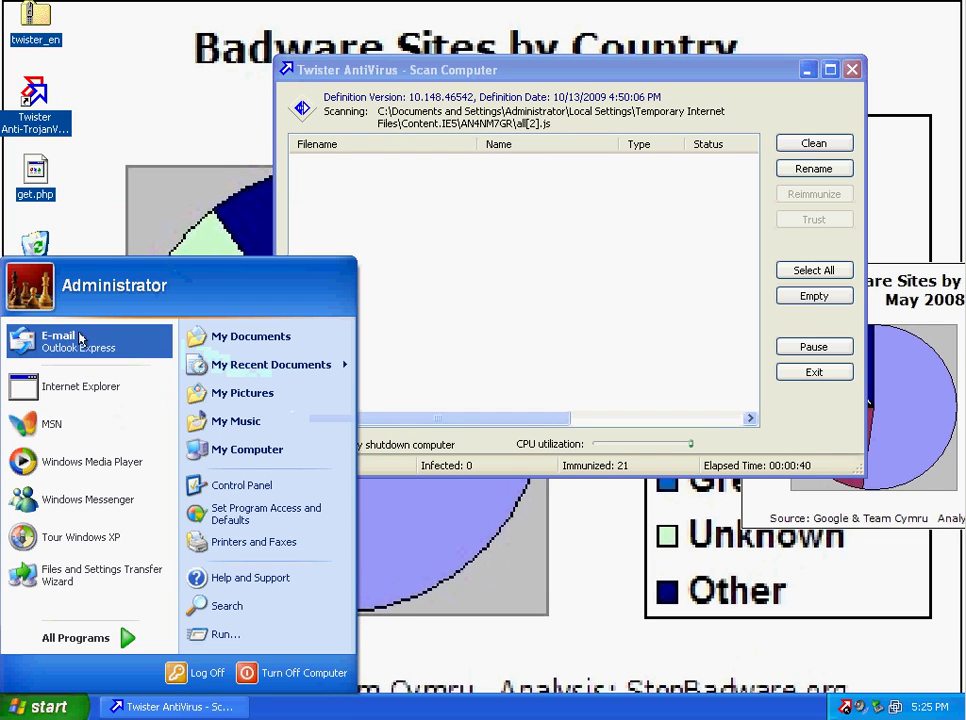
# Pause the full scan, browse All Programs, and move the scan window up and left.
pyautogui.click(100, 387)
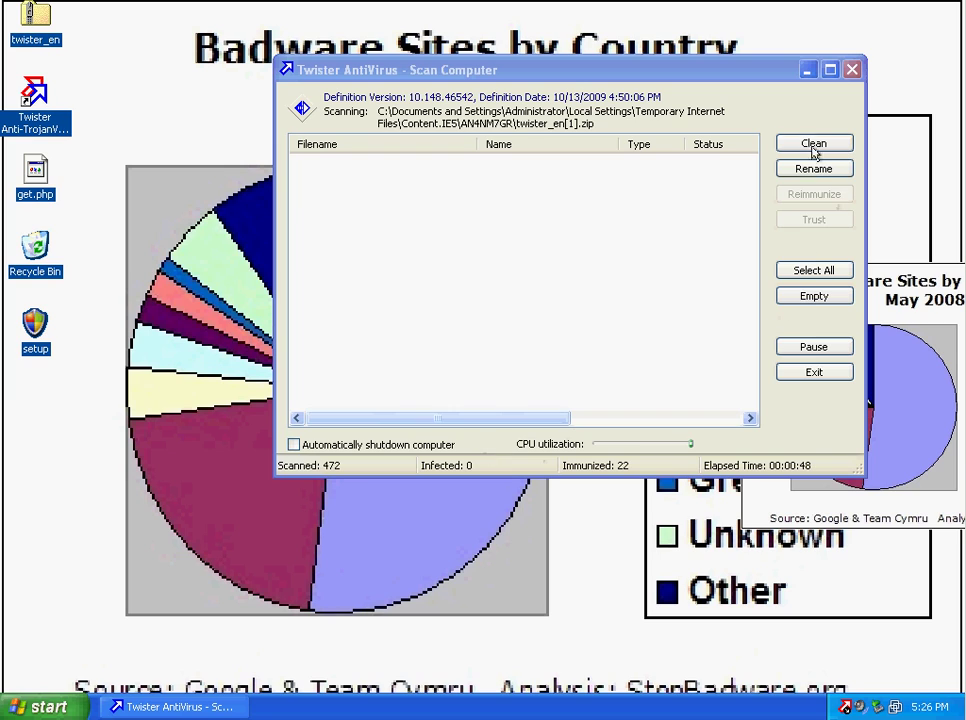
pyautogui.click(814, 345)
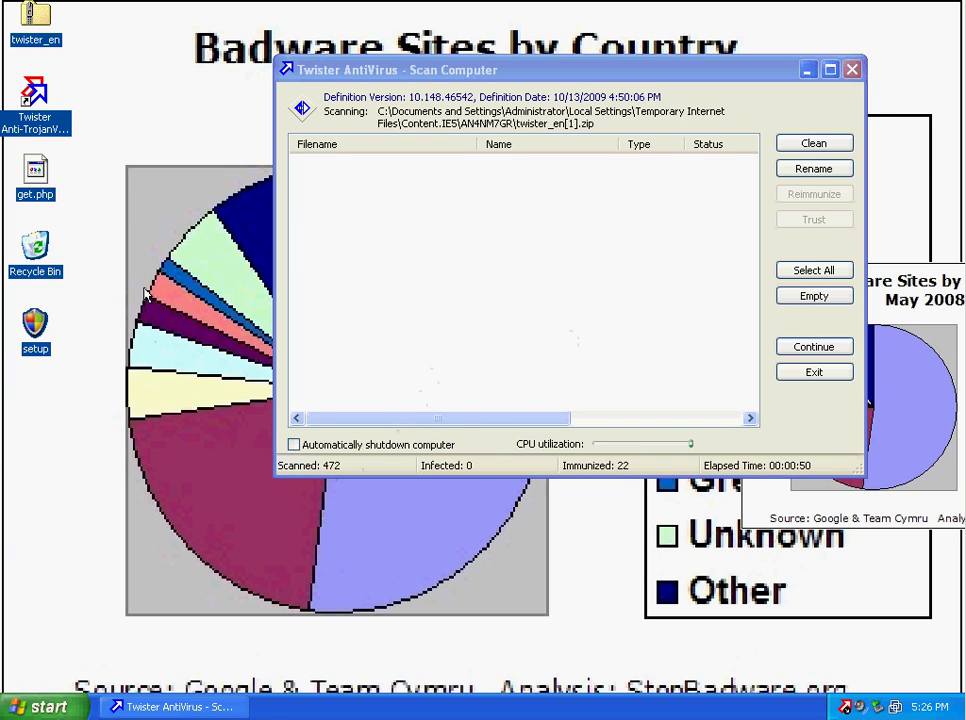
pyautogui.click(35, 707)
pyautogui.click(84, 645)
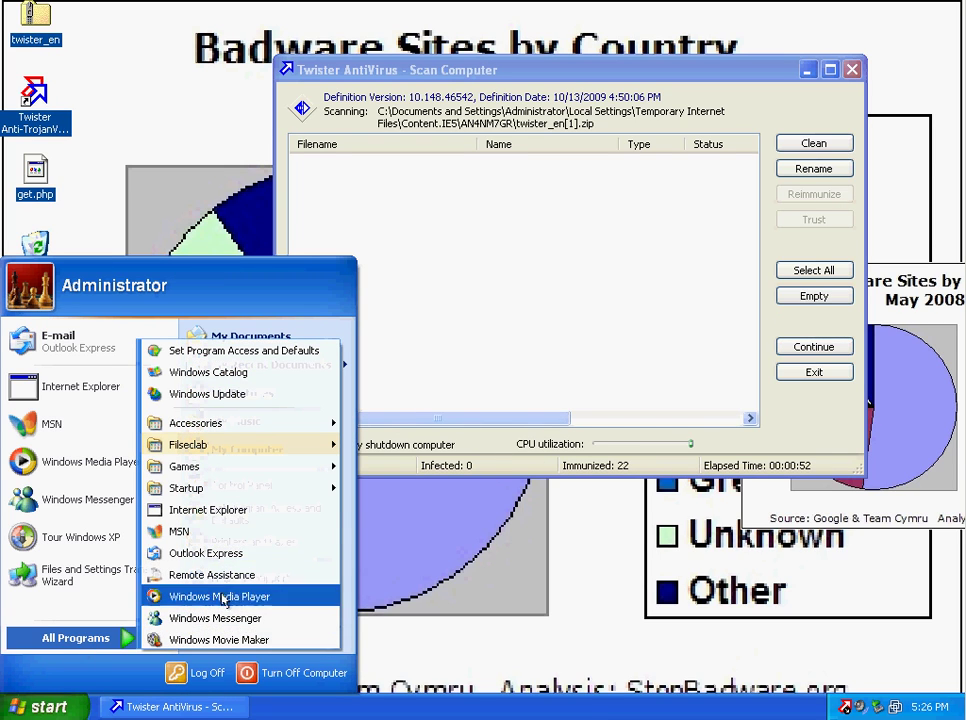
pyautogui.click(207, 510)
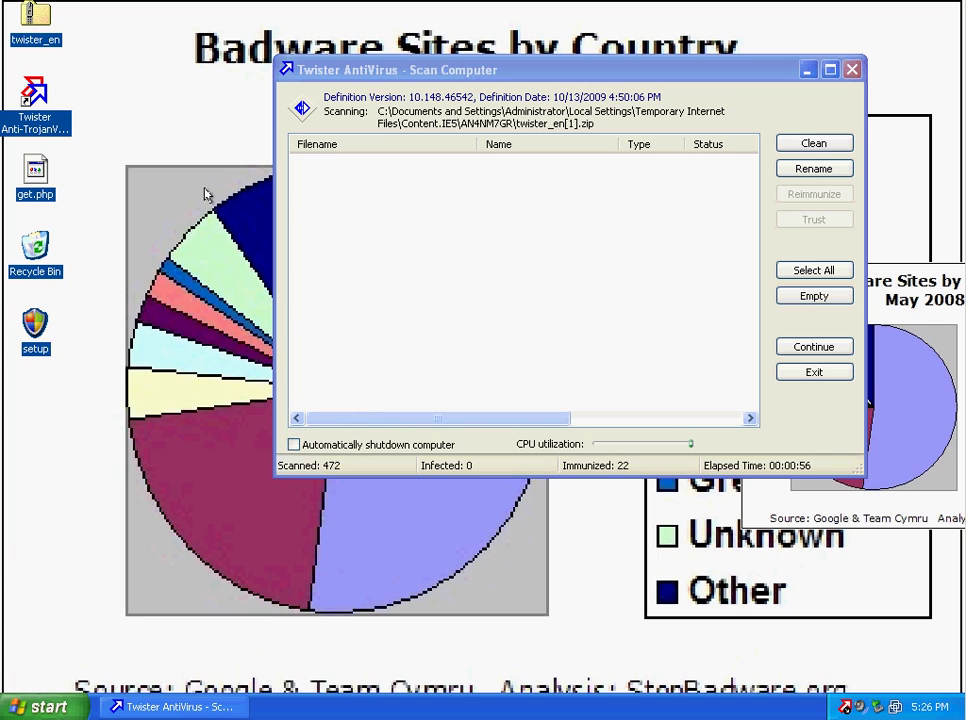
pyautogui.moveTo(659, 62); pyautogui.dragTo(608, 0)
pyautogui.click(45, 707)
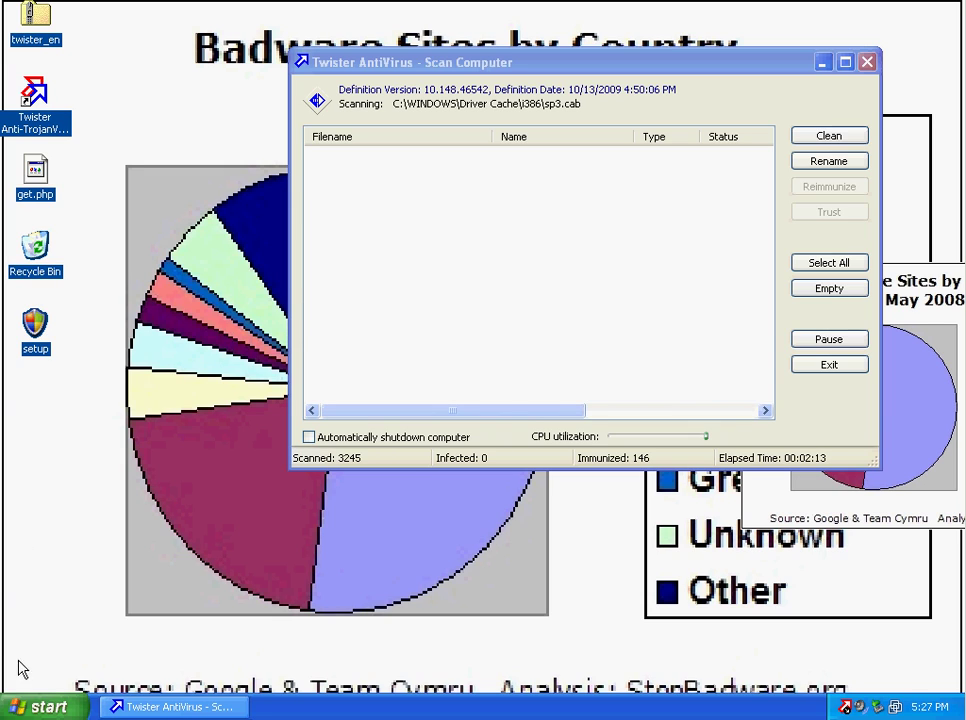
# Let the full scan run toward 18633 files scanned, then select the Twister desktop shortcut.
pyautogui.click(45, 707)
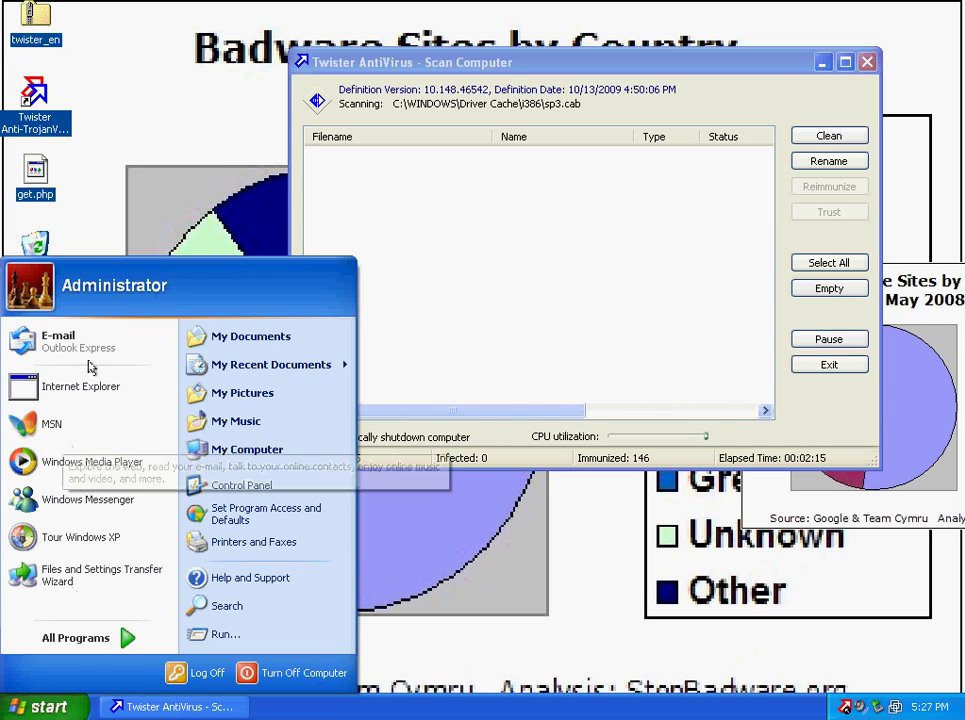
pyautogui.click(607, 572)
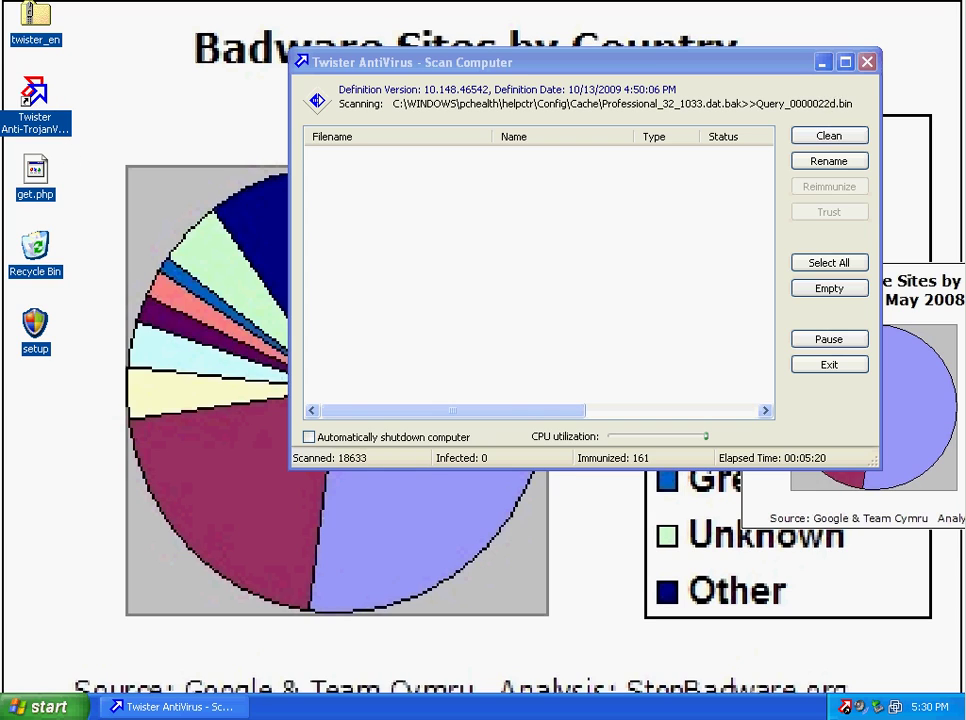
pyautogui.click(45, 112)
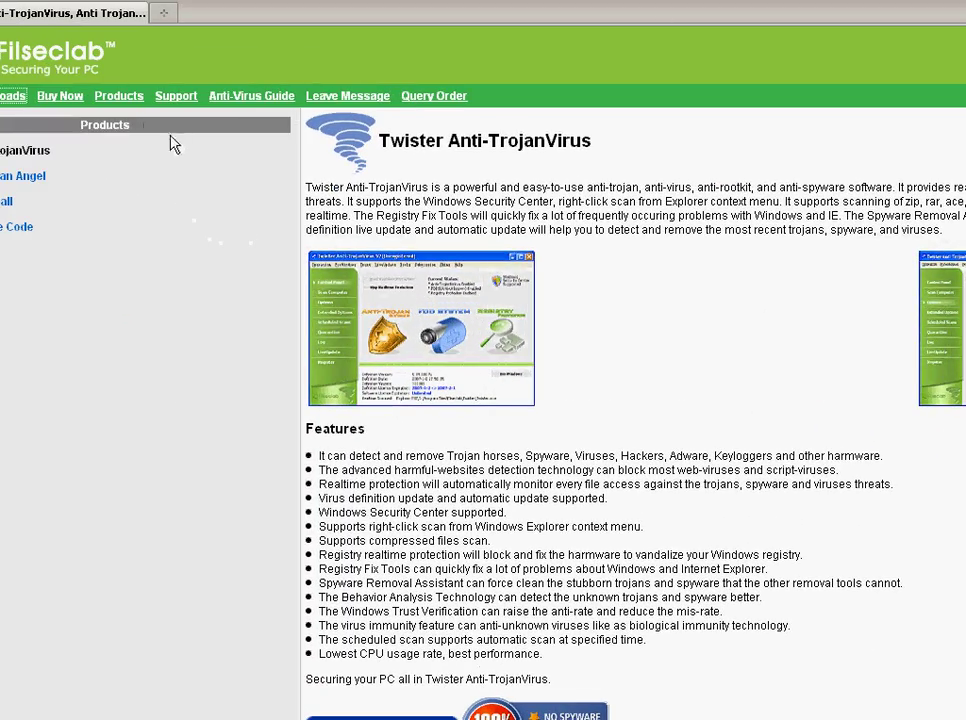
# Open the Filseclab Buy Now page and move the Scan Computer window further left.
pyautogui.click(62, 96)
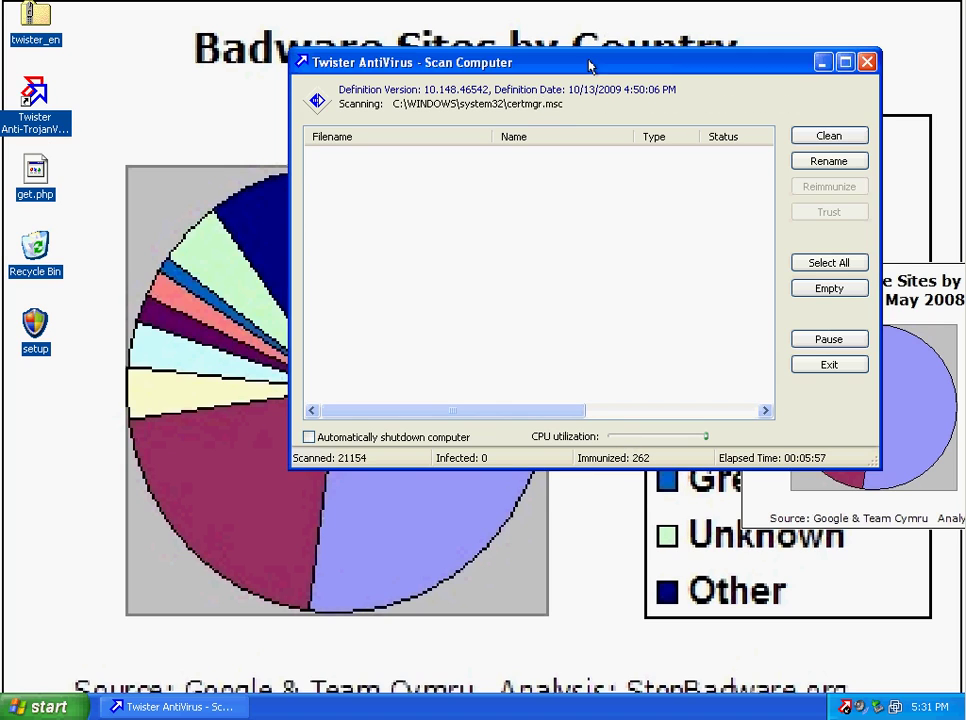
pyautogui.moveTo(589, 67); pyautogui.dragTo(448, 77)
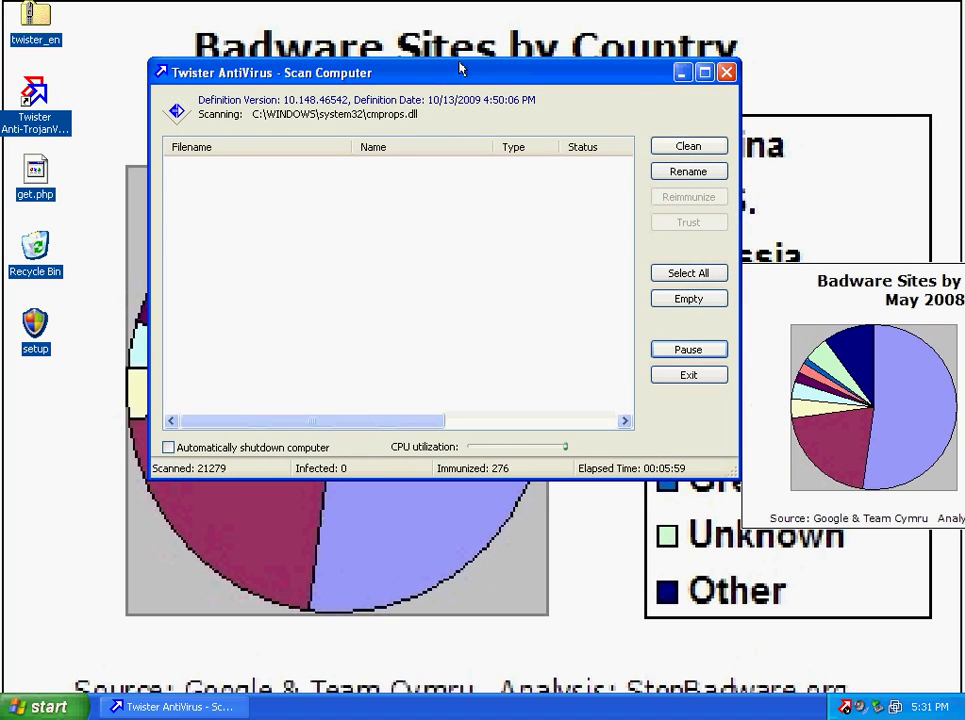